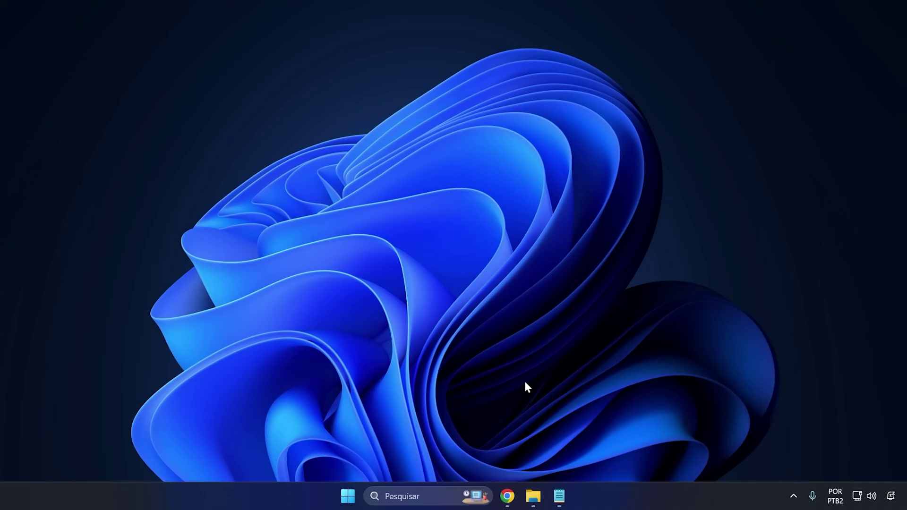
Switch to File Explorer and open the Disco Local (C:) drive.
{"action": "mouse_move", "coordinate": [531, 495]}
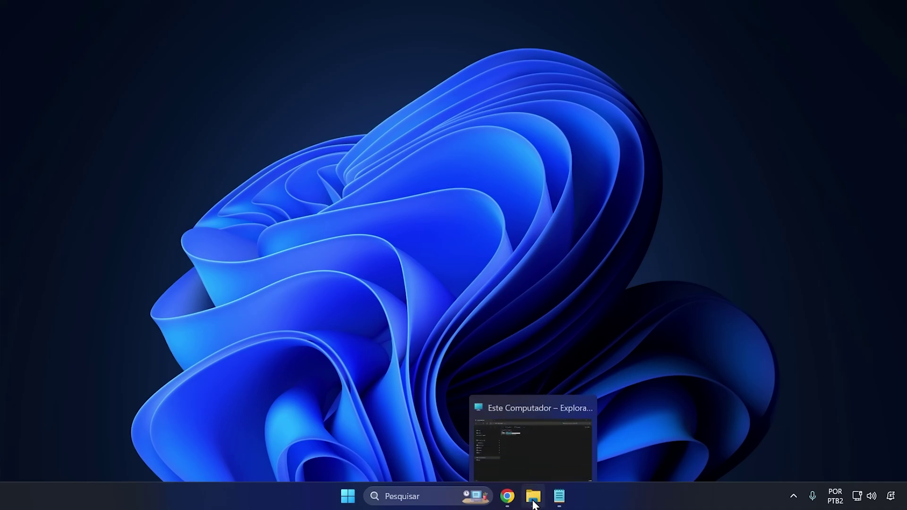
{"action": "left_click", "coordinate": [506, 465]}
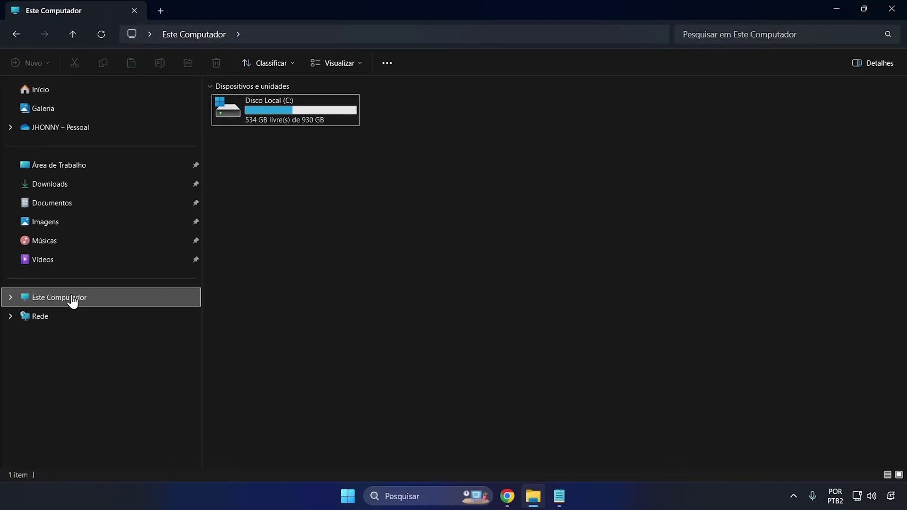
{"action": "left_click", "coordinate": [122, 300]}
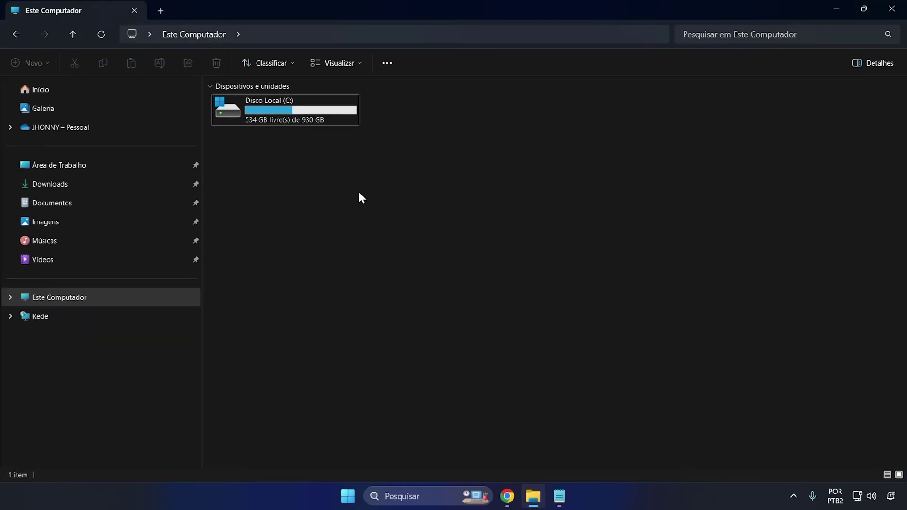
{"action": "double_click", "coordinate": [291, 110]}
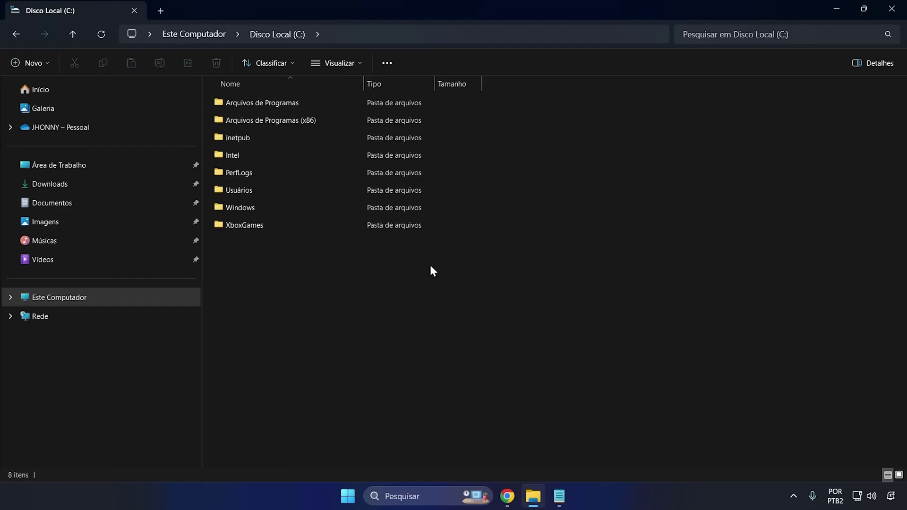
Create a new folder named office in the root of the C: drive.
{"action": "right_click", "coordinate": [321, 259]}
{"action": "mouse_move", "coordinate": [364, 349]}
{"action": "left_click", "coordinate": [515, 351]}
{"action": "type", "text": "o"}
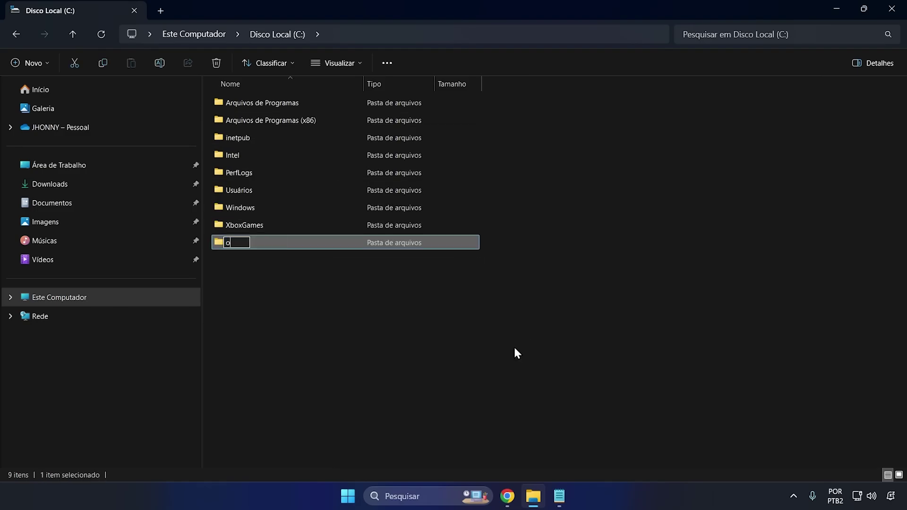
{"action": "type", "text": "ffice"}
{"action": "left_click", "coordinate": [514, 350]}
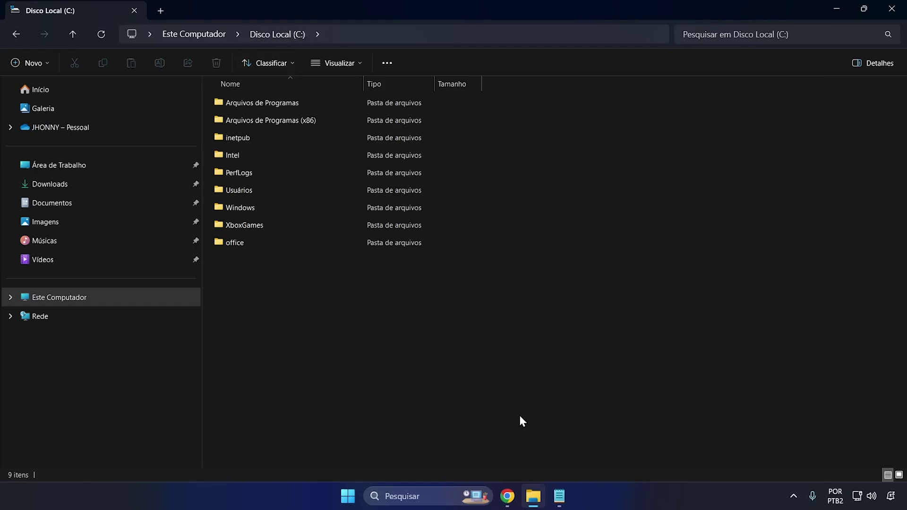
Switch to Chrome, download the Office Deployment Tool into C:\office, and bring up the Office Customization Tool page.
{"action": "left_click", "coordinate": [507, 495]}
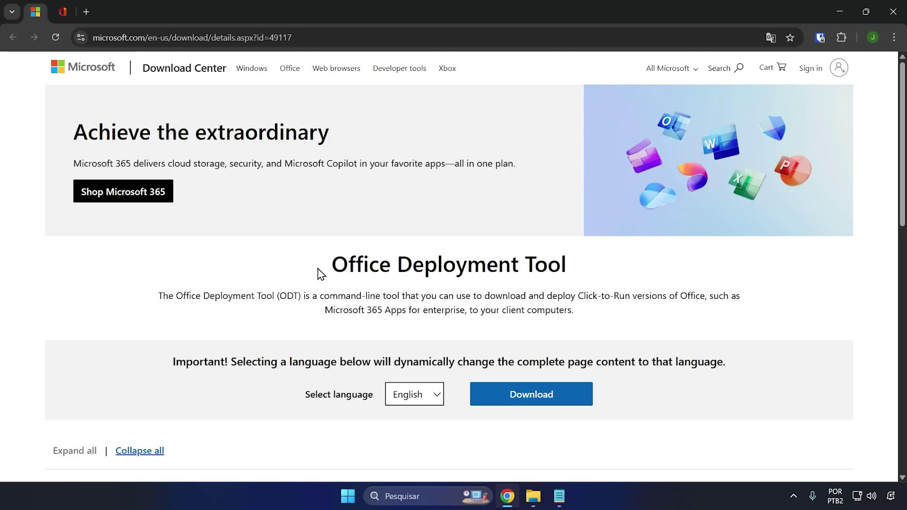
{"action": "left_click_drag", "start_coordinate": [332, 264], "coordinate": [573, 273]}
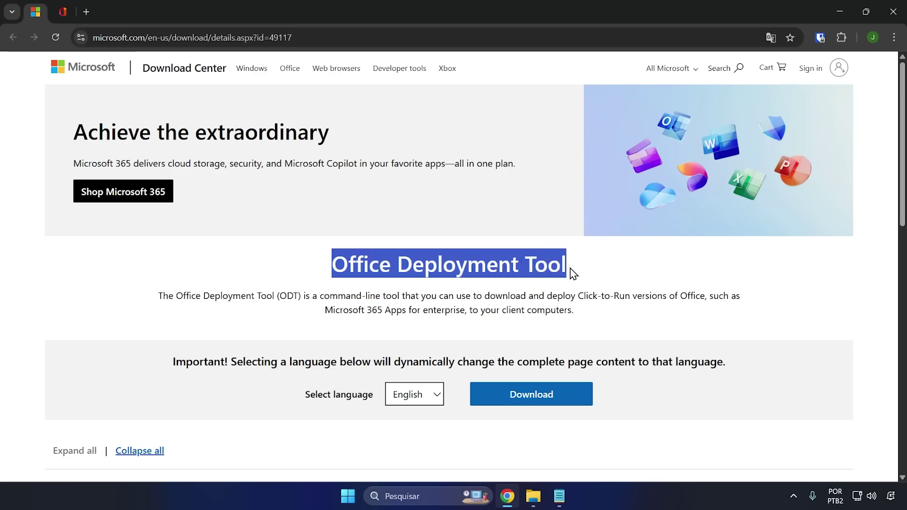
{"action": "left_click", "coordinate": [532, 398]}
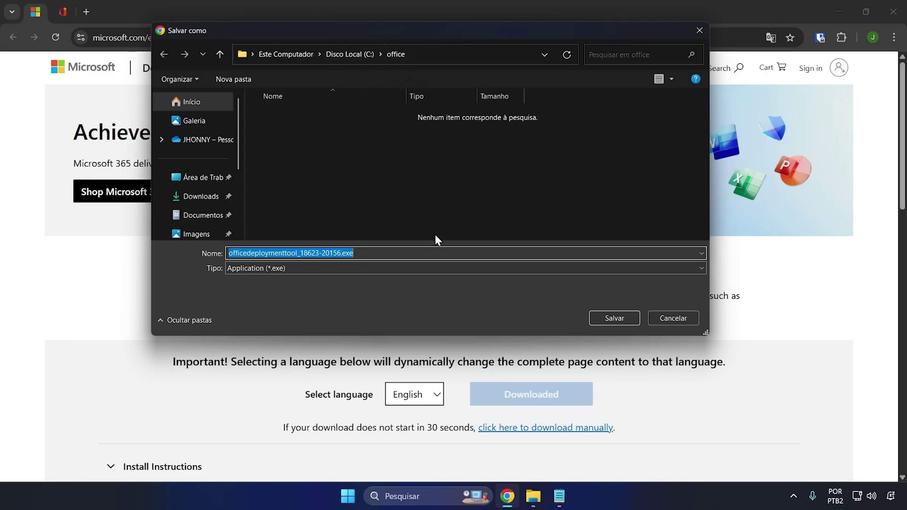
{"action": "left_click", "coordinate": [615, 318]}
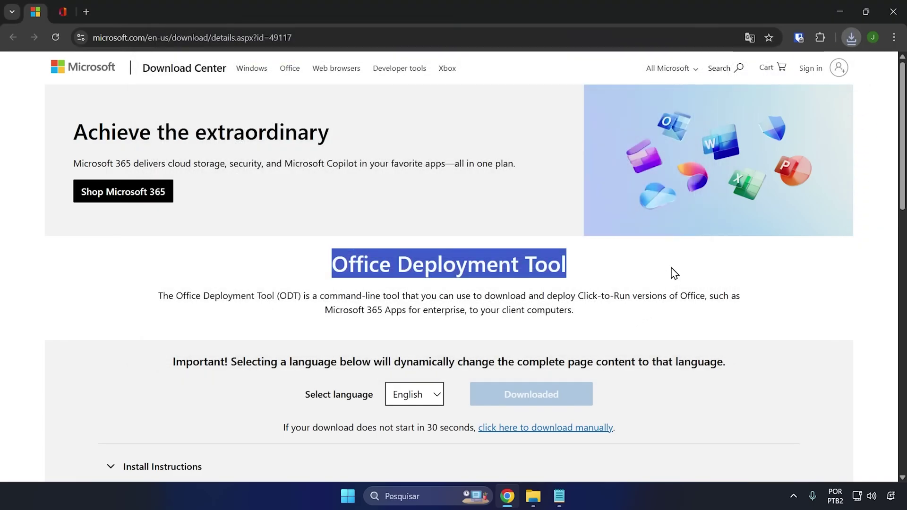
{"action": "left_click", "coordinate": [415, 200]}
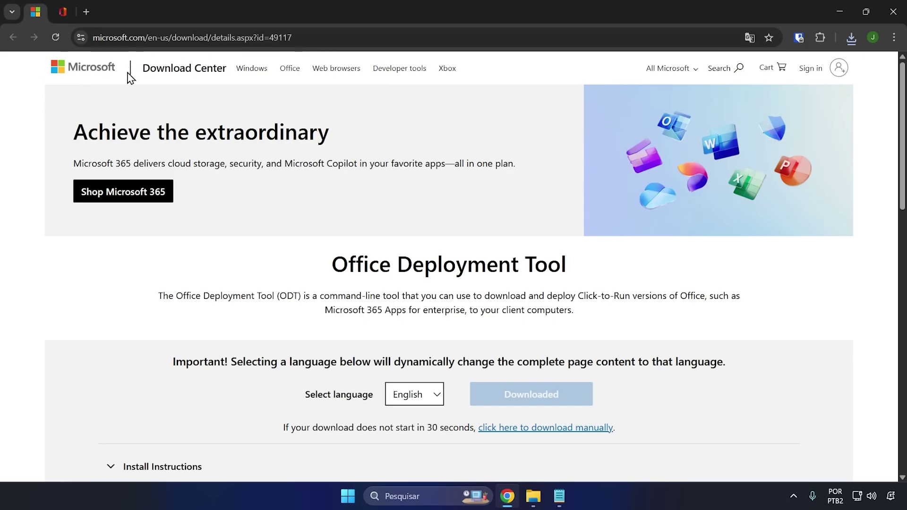
{"action": "left_click", "coordinate": [58, 11]}
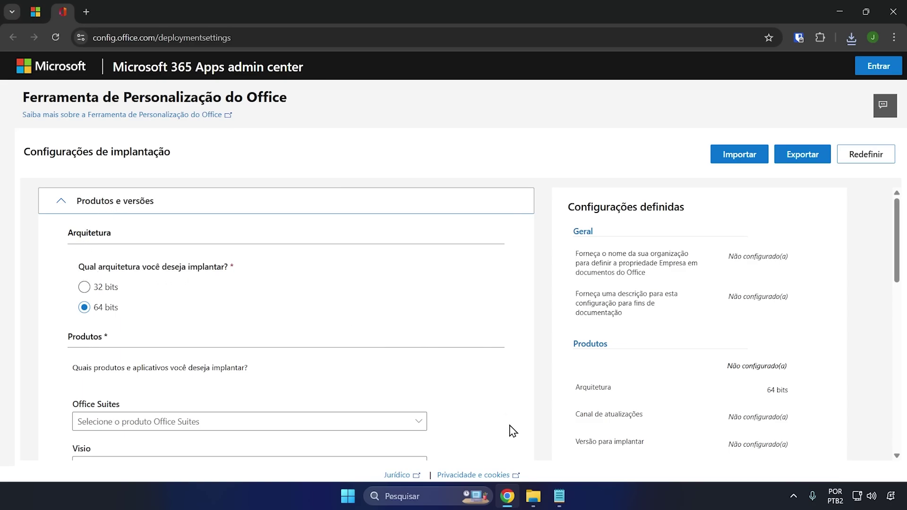
Switch to File Explorer and check the system type in the properties of Este Computador.
{"action": "left_click", "coordinate": [536, 501]}
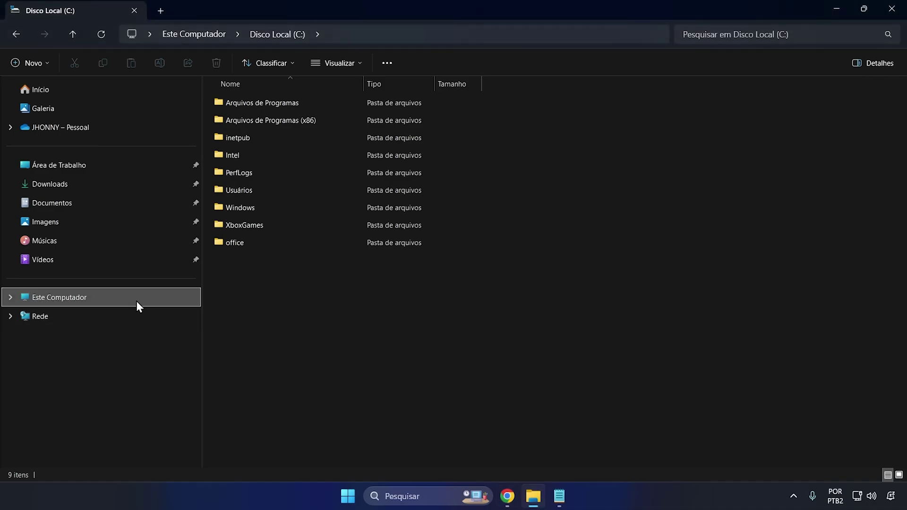
{"action": "right_click", "coordinate": [98, 297]}
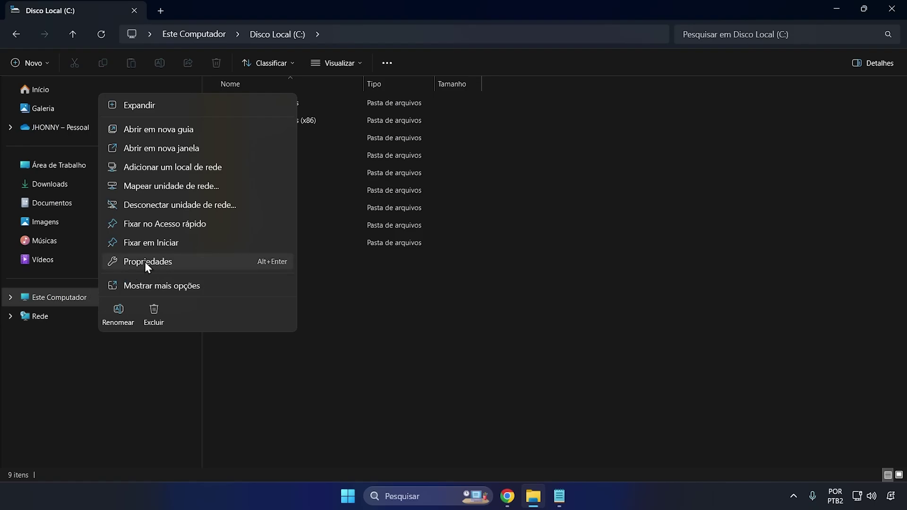
{"action": "left_click", "coordinate": [206, 262]}
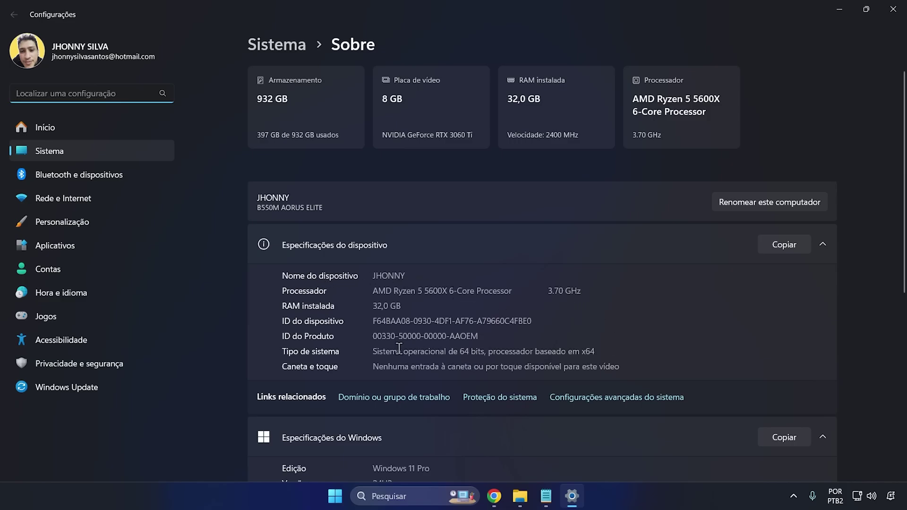
{"action": "left_click", "coordinate": [596, 352]}
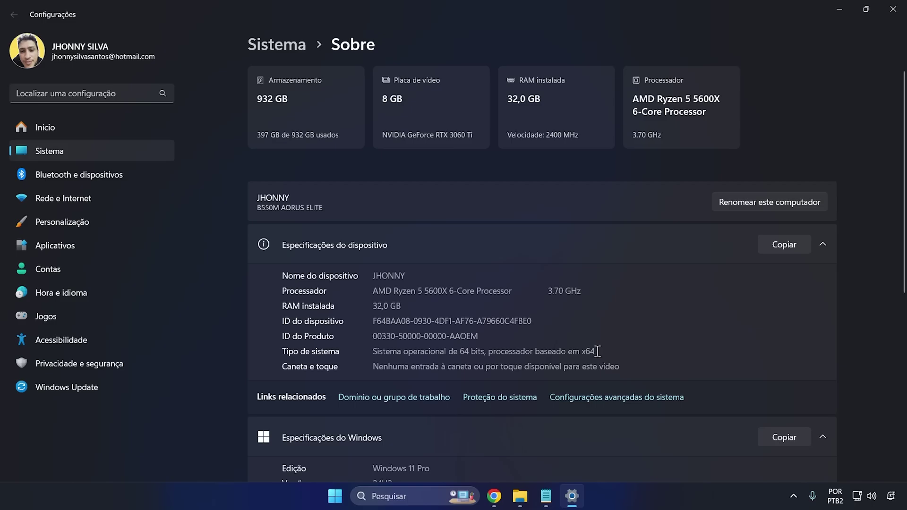
{"action": "mouse_move", "coordinate": [596, 351]}
{"action": "left_mouse_down"}
{"action": "mouse_move", "coordinate": [575, 353]}
{"action": "mouse_move", "coordinate": [584, 354]}
{"action": "left_mouse_up"}
{"action": "left_click", "coordinate": [897, 9]}
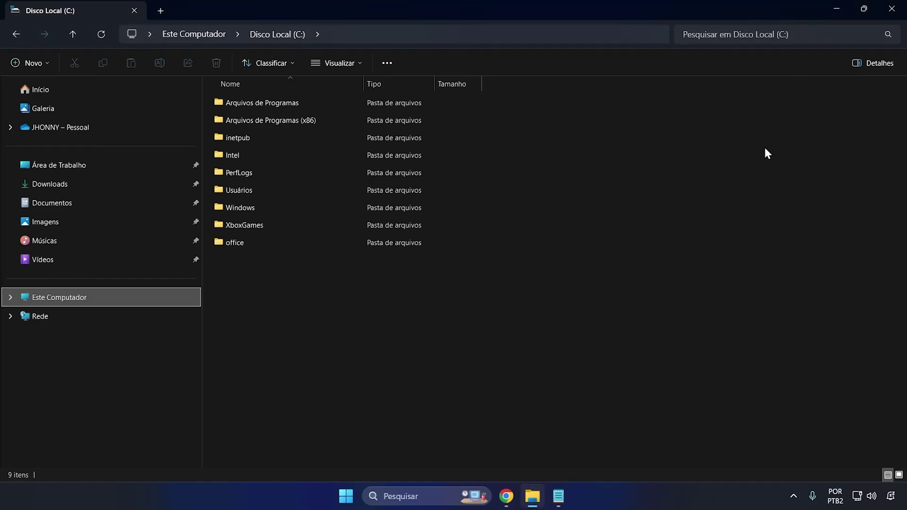
Back in Chrome, choose Office LTSC Professional Plus 2024 - Volume License as the Office suite to deploy.
{"action": "left_click", "coordinate": [507, 496]}
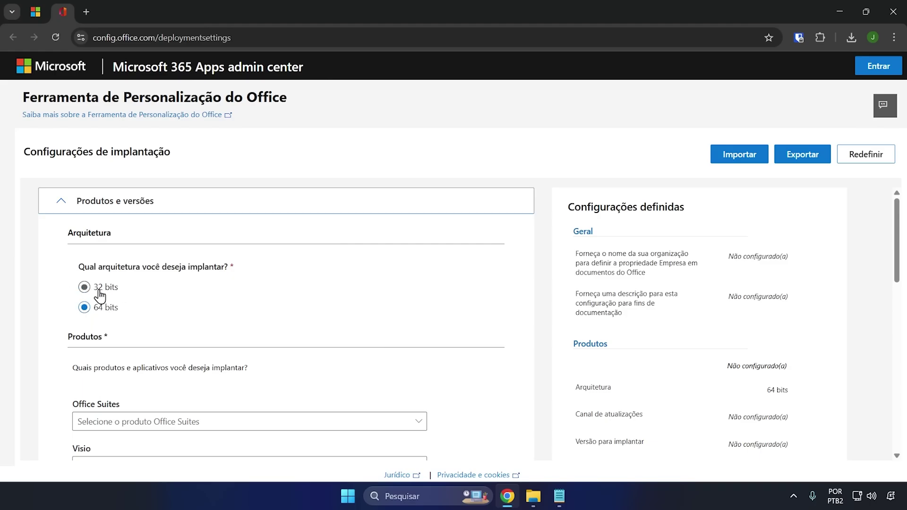
{"action": "scroll", "coordinate": [241, 267], "scroll_direction": "down", "scroll_amount": 1}
{"action": "scroll", "coordinate": [241, 267], "scroll_direction": "down", "scroll_amount": 1}
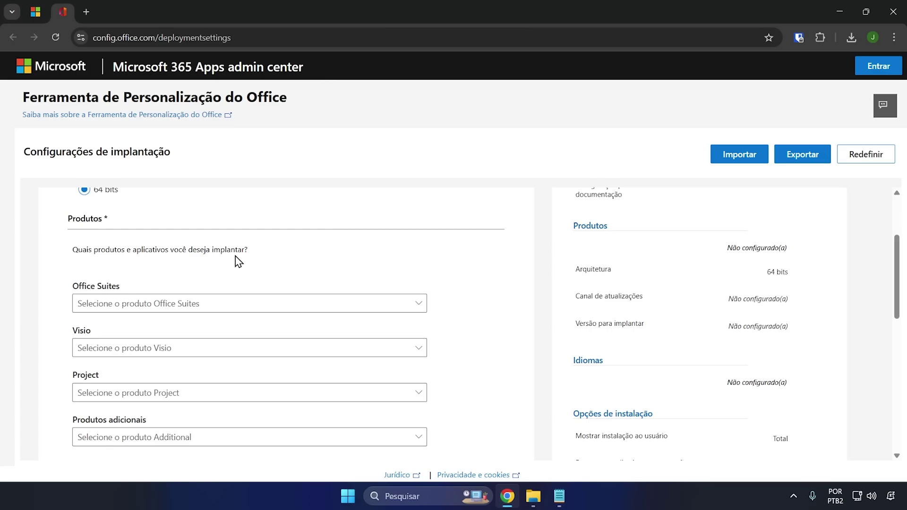
{"action": "scroll", "coordinate": [192, 234], "scroll_direction": "down", "scroll_amount": 1}
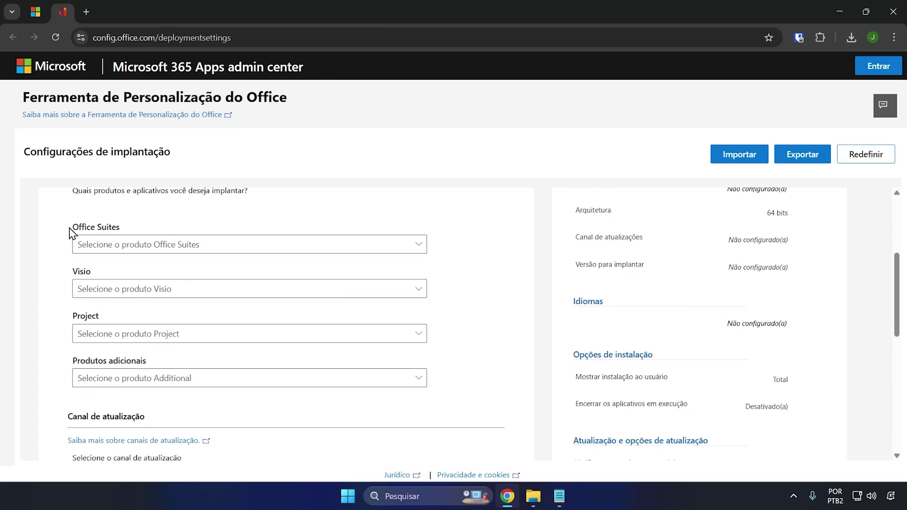
{"action": "left_click_drag", "start_coordinate": [70, 229], "coordinate": [129, 227]}
{"action": "left_click", "coordinate": [69, 228]}
{"action": "left_click", "coordinate": [419, 247]}
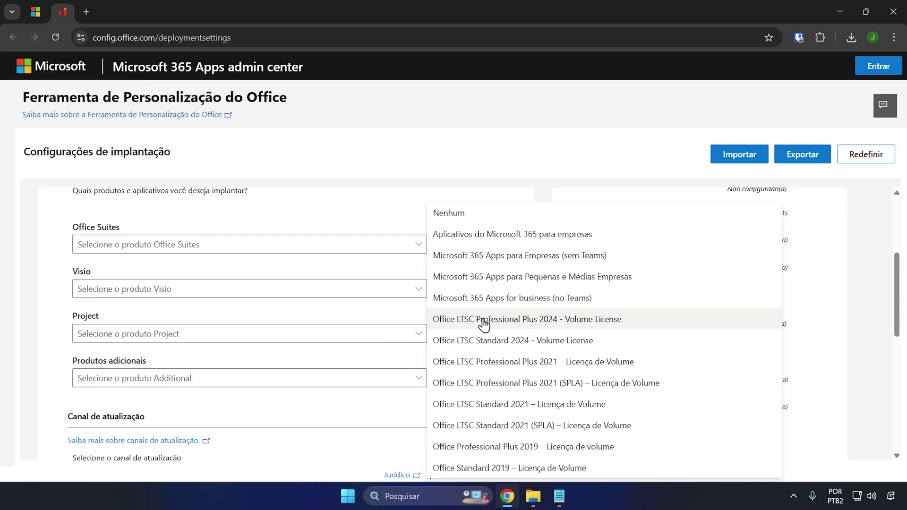
{"action": "left_click", "coordinate": [522, 324]}
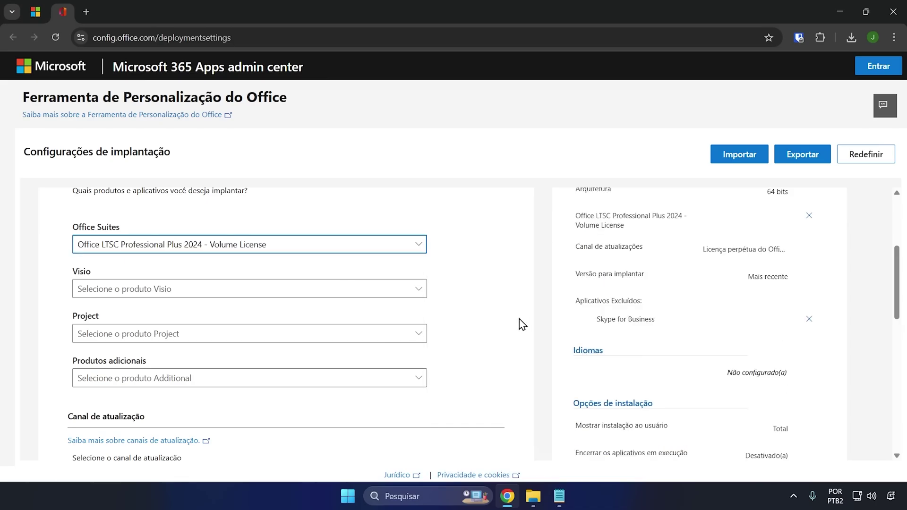
Review the available Office versions and choose Mais recente as the version to deploy.
{"action": "scroll", "coordinate": [51, 236], "scroll_direction": "down", "scroll_amount": 3}
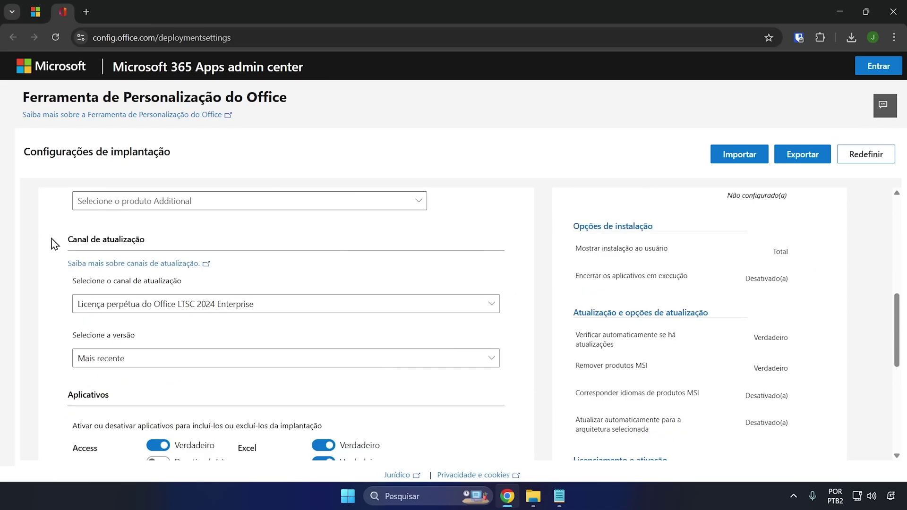
{"action": "scroll", "coordinate": [52, 239], "scroll_direction": "down", "scroll_amount": 2}
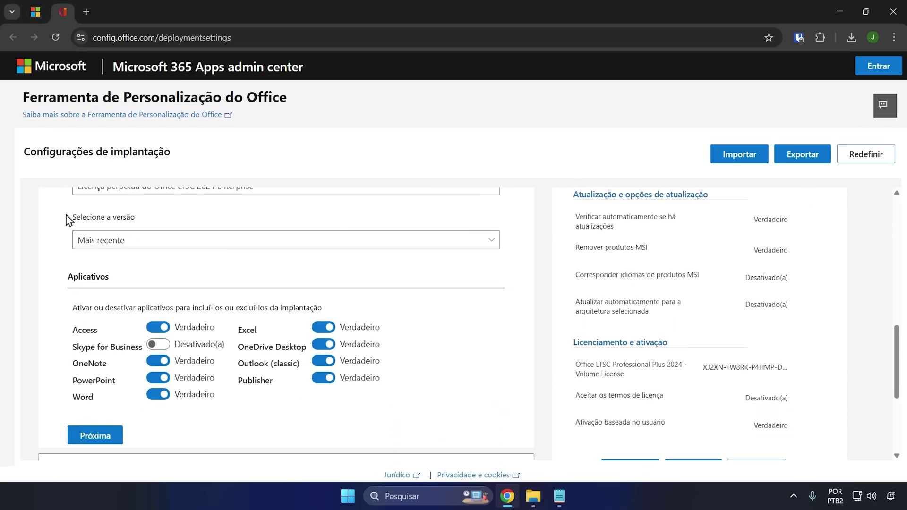
{"action": "left_click_drag", "start_coordinate": [71, 217], "coordinate": [131, 217]}
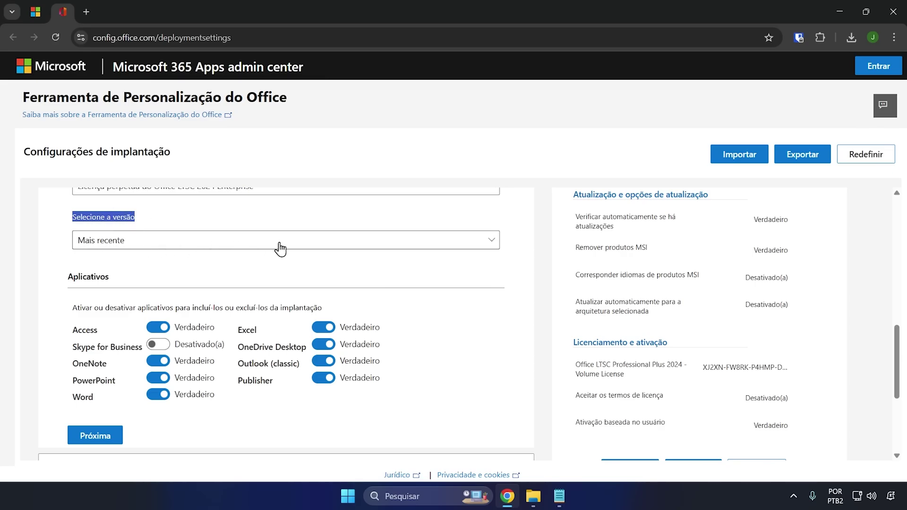
{"action": "left_click", "coordinate": [345, 244]}
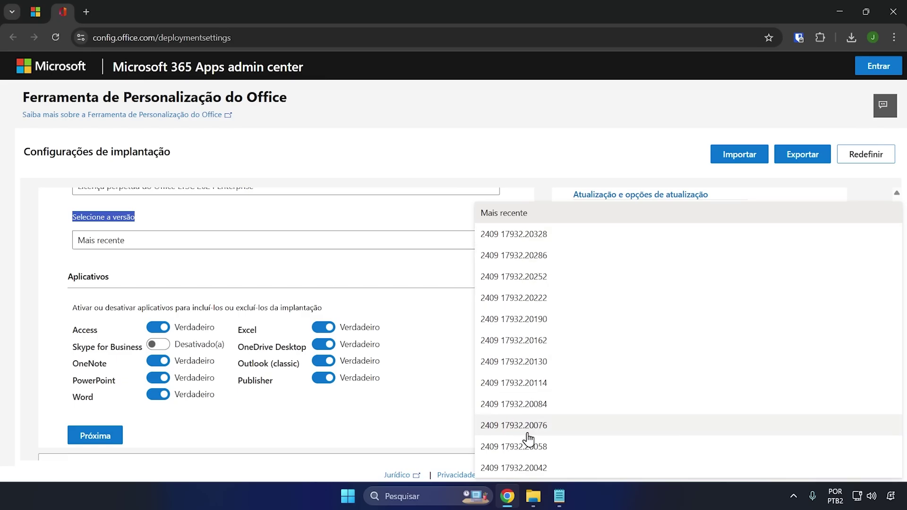
{"action": "left_click", "coordinate": [520, 216]}
Exclude OneNote from the applications in the deployment, and include it again.
{"action": "scroll", "coordinate": [154, 226], "scroll_direction": "down", "scroll_amount": 1}
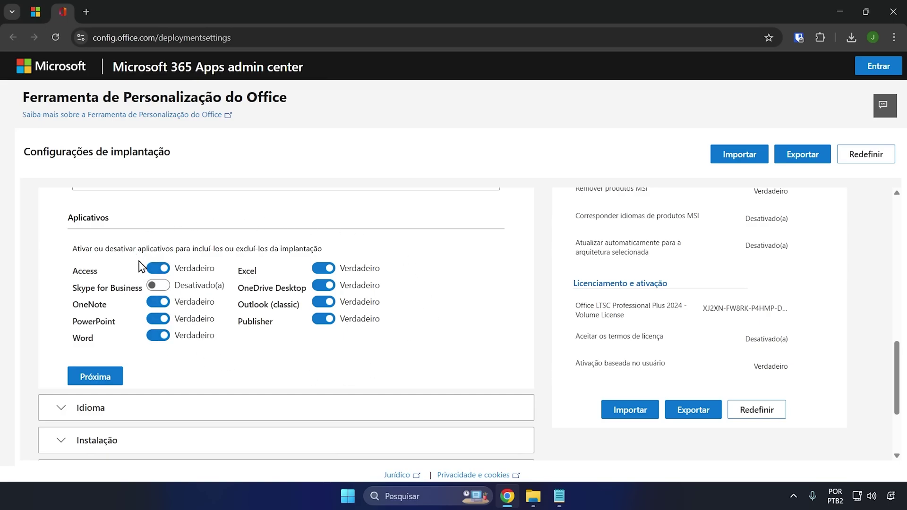
{"action": "left_click", "coordinate": [161, 302]}
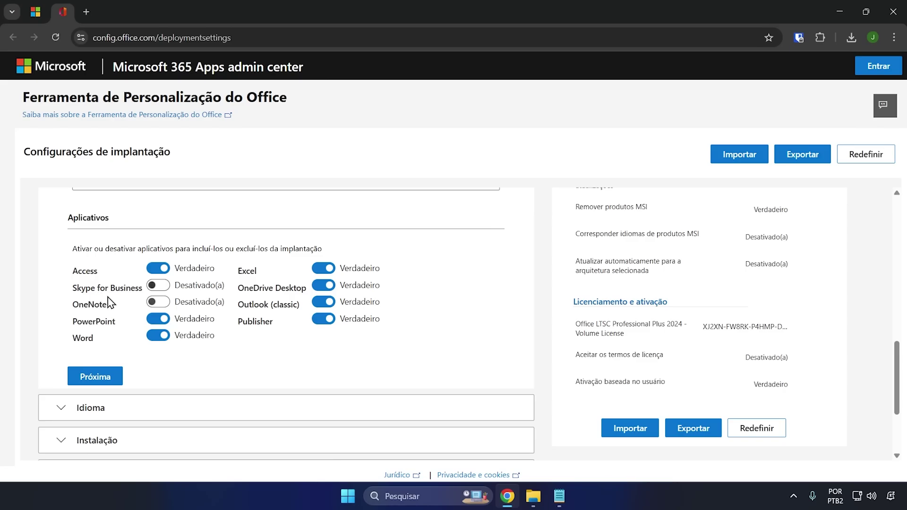
{"action": "left_click", "coordinate": [153, 301]}
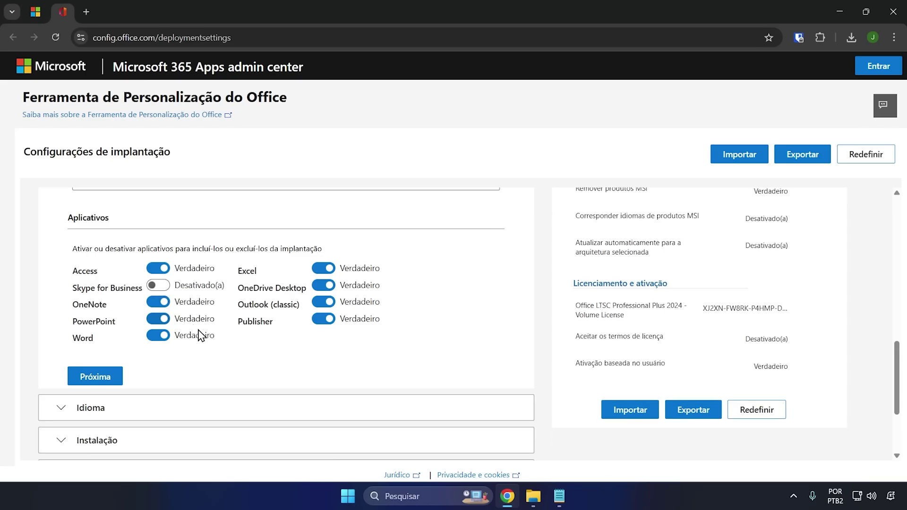
Set the primary language of the deployment to Corresponder com o Sistema Operacional.
{"action": "scroll", "coordinate": [204, 337], "scroll_direction": "down", "scroll_amount": 2}
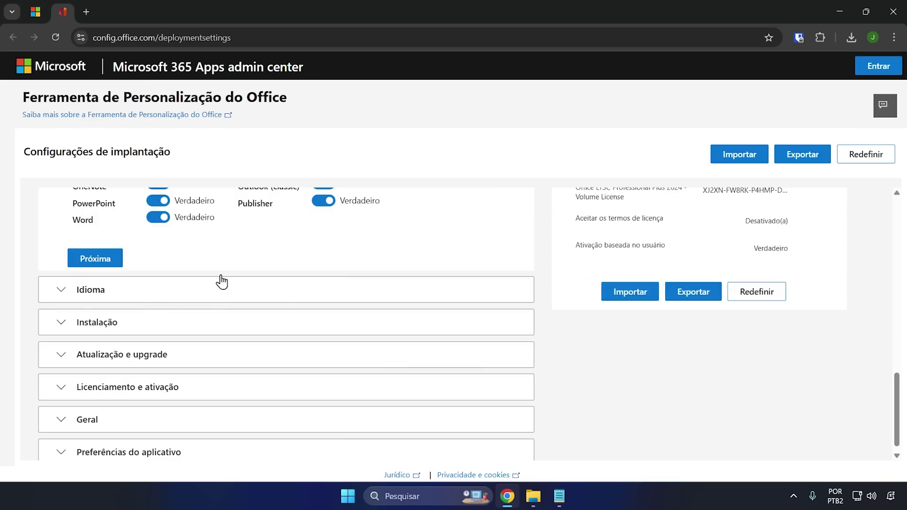
{"action": "left_click", "coordinate": [185, 293]}
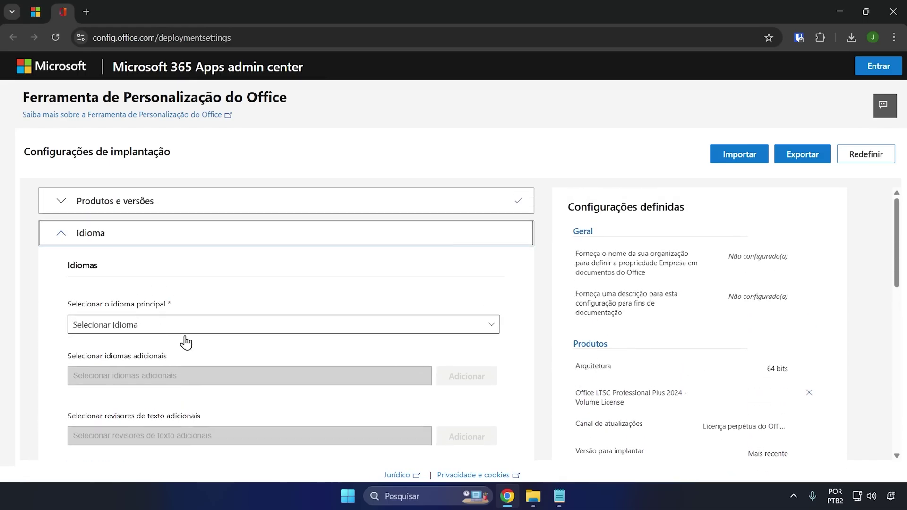
{"action": "left_click", "coordinate": [480, 328]}
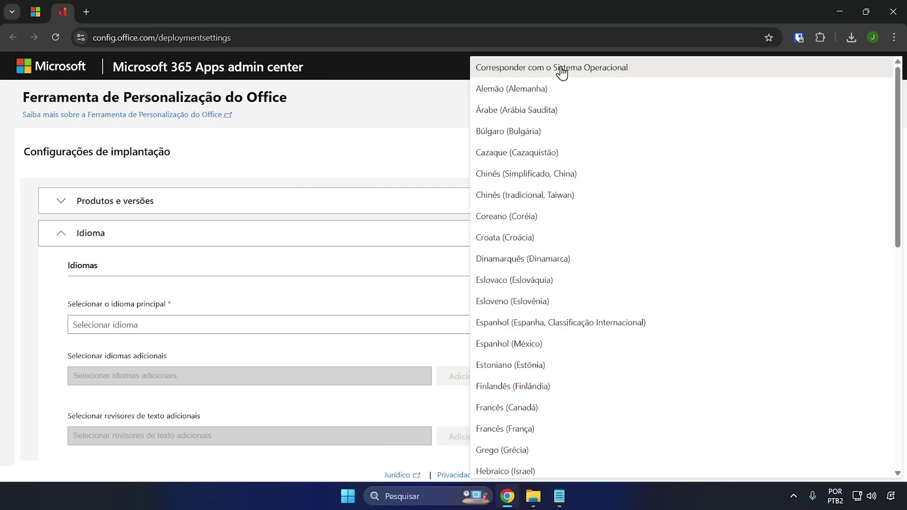
{"action": "left_click", "coordinate": [541, 74]}
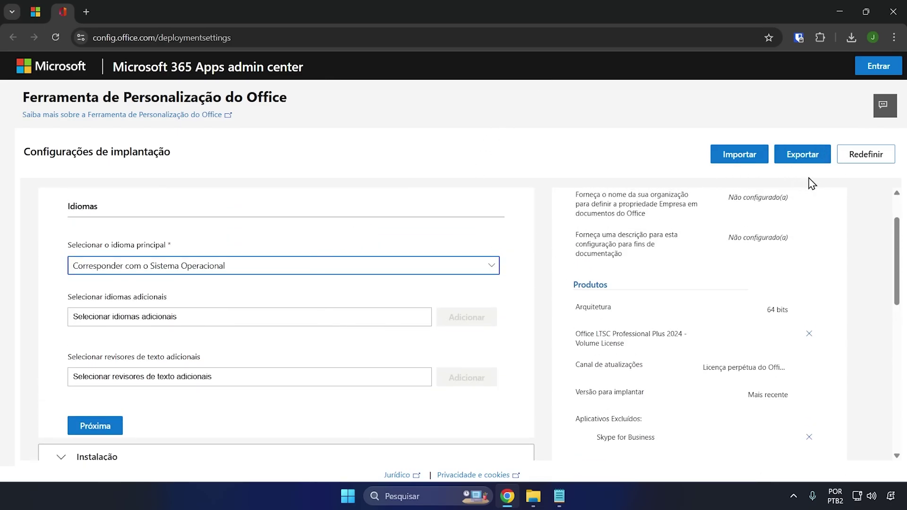
Start exporting the deployment configuration and choose Formatos Office Open XML as the default file format.
{"action": "left_click", "coordinate": [809, 160]}
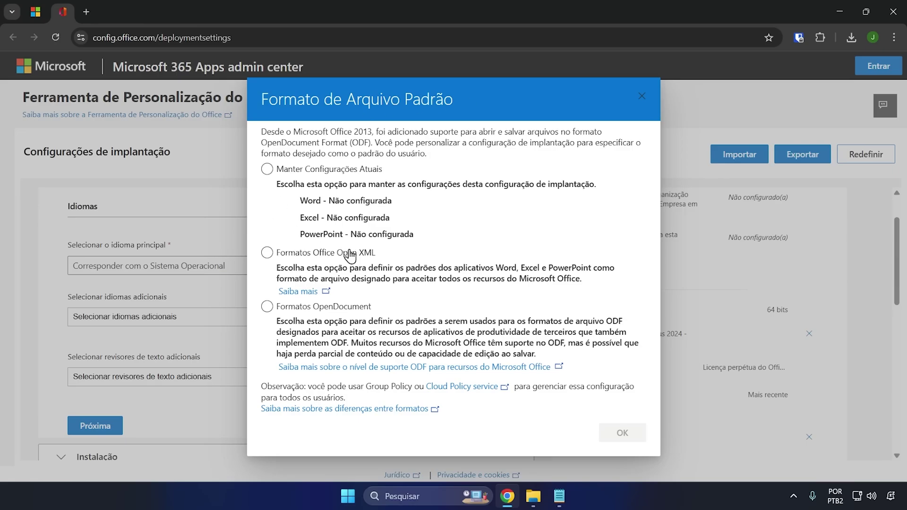
{"action": "left_click", "coordinate": [290, 254]}
{"action": "left_click", "coordinate": [267, 254]}
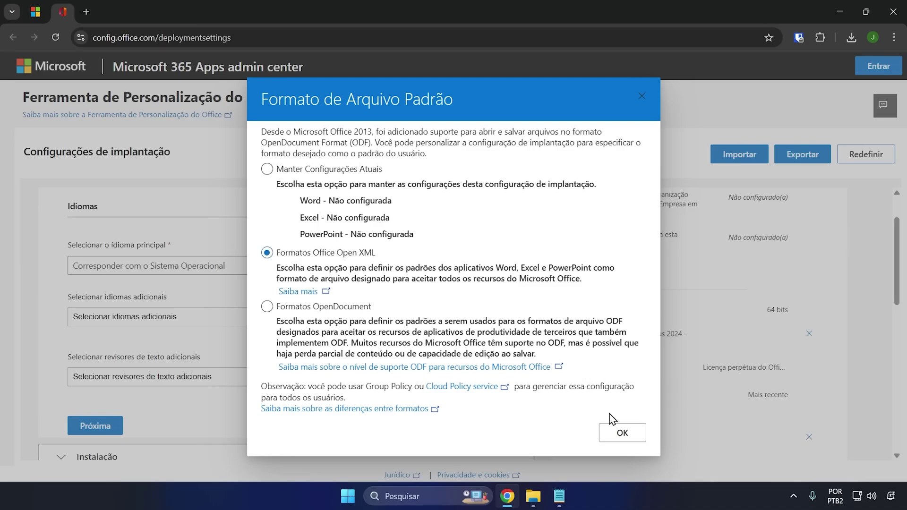
{"action": "left_click", "coordinate": [619, 440]}
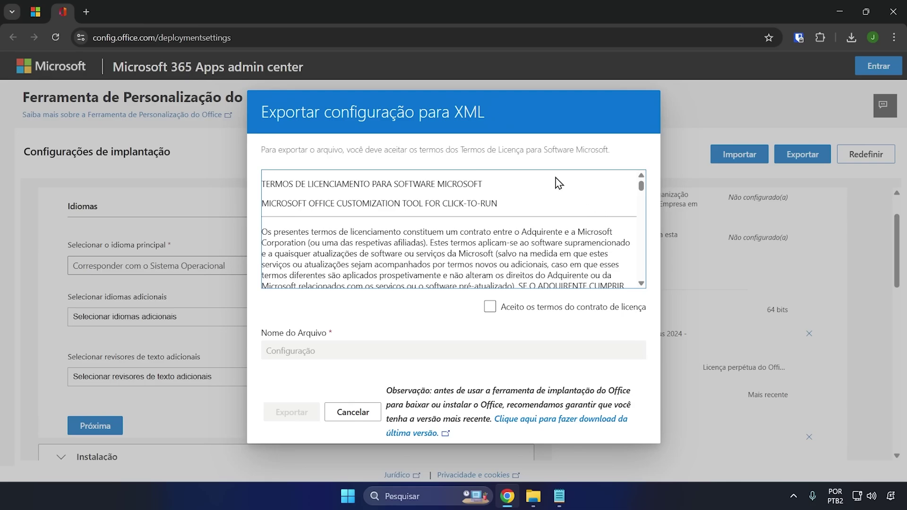
Accept the license terms and export the configuration as Configuração.xml into the C:\office folder.
{"action": "left_click", "coordinate": [505, 304]}
{"action": "left_click", "coordinate": [491, 312]}
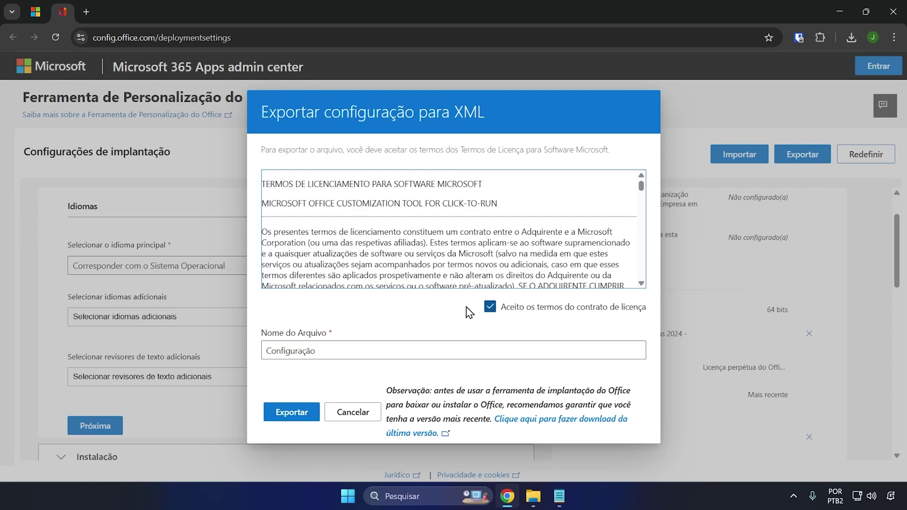
{"action": "left_click", "coordinate": [286, 413]}
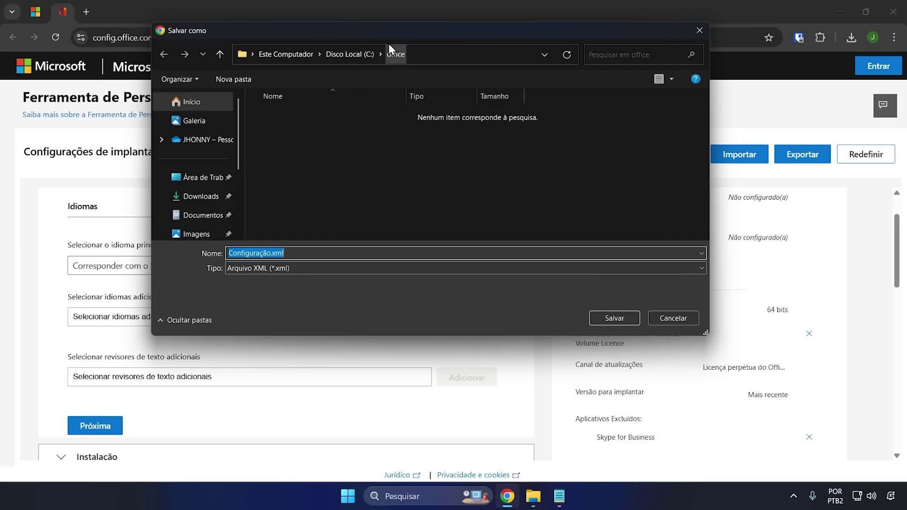
{"action": "left_click", "coordinate": [613, 318]}
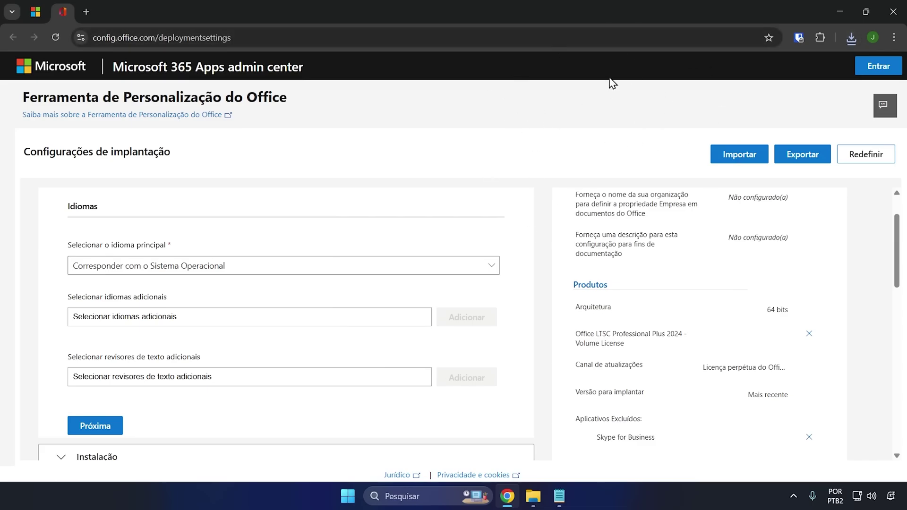
Switch to File Explorer, run officedeploymenttool_18623-20156.exe from C:\office, and accept its license terms.
{"action": "key", "text": "alt+Tab"}
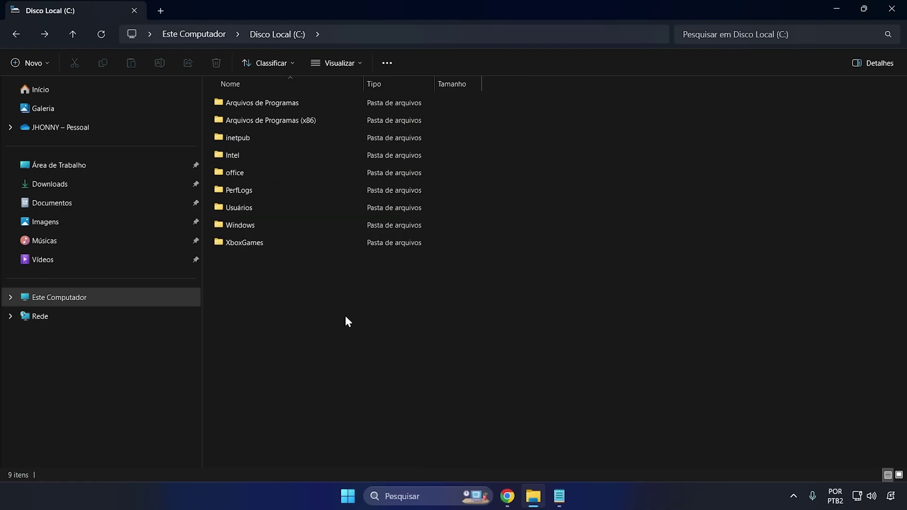
{"action": "double_click", "coordinate": [285, 172]}
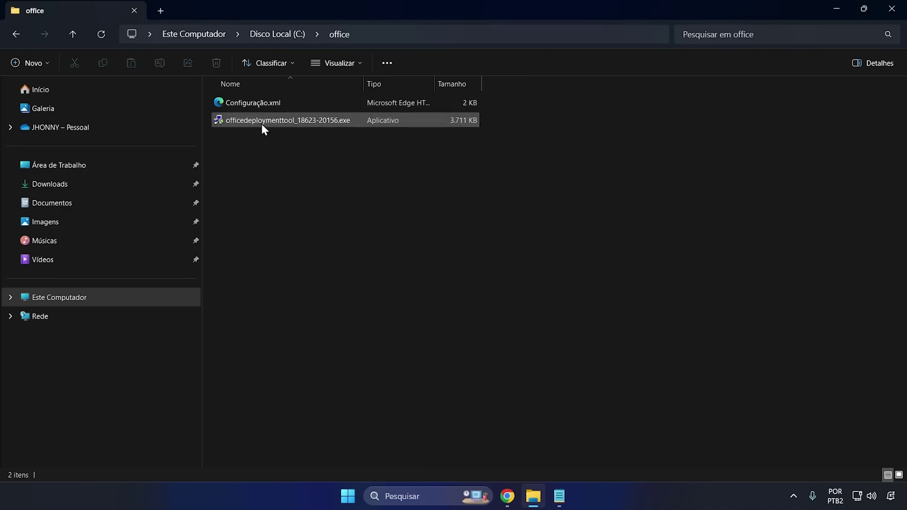
{"action": "double_click", "coordinate": [307, 121]}
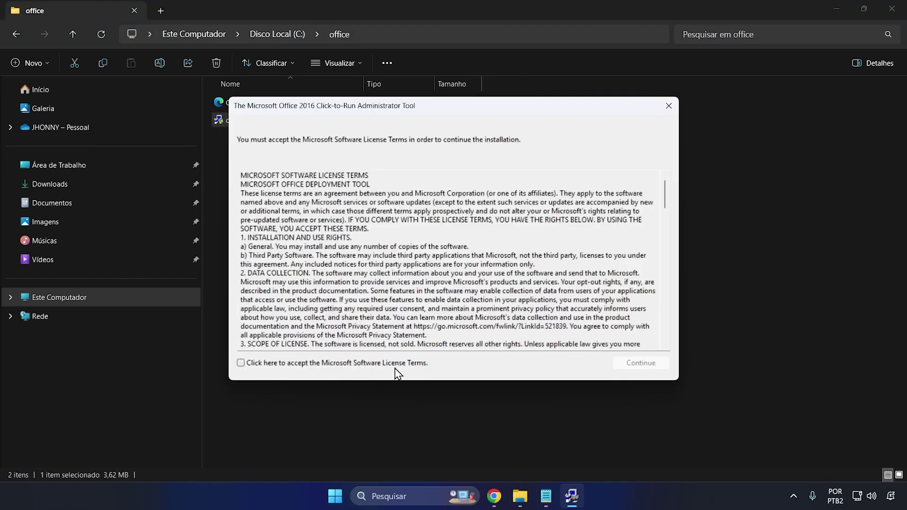
{"action": "left_click", "coordinate": [241, 363]}
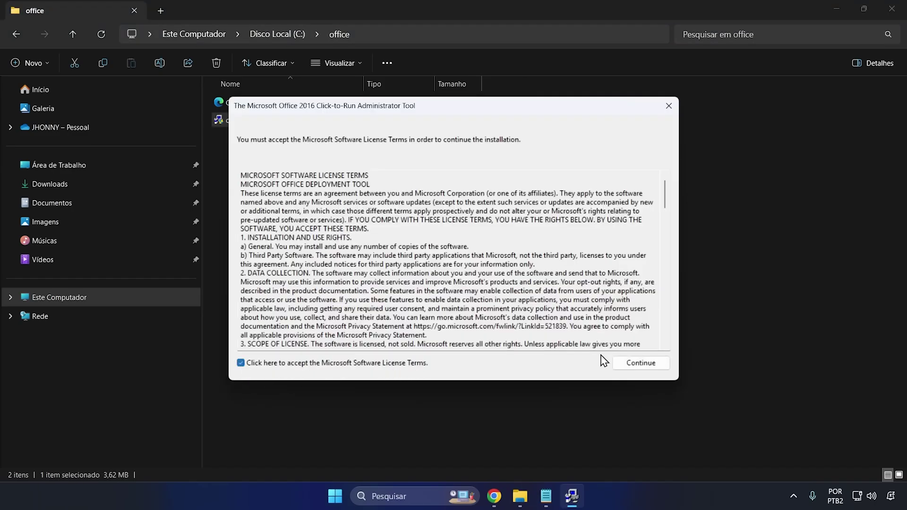
{"action": "left_click", "coordinate": [651, 369]}
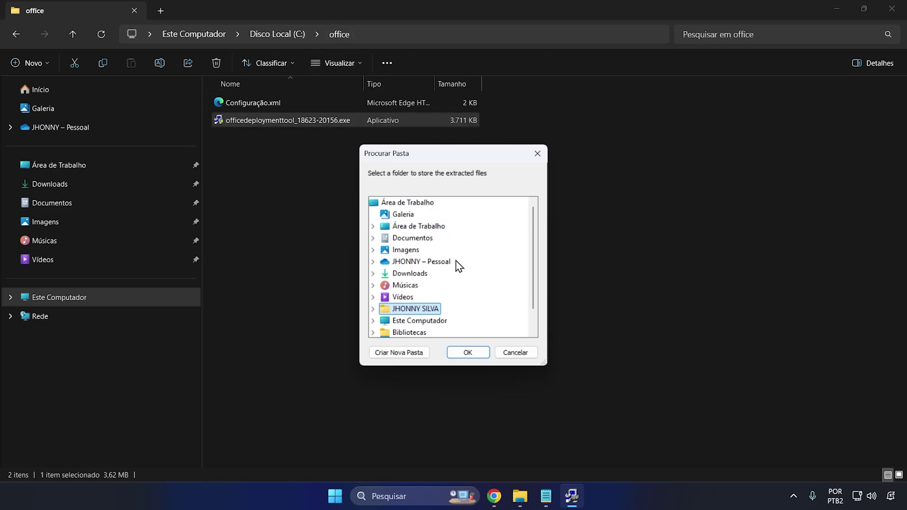
Extract the deployment tool's files into the office folder on Disco Local (C:).
{"action": "scroll", "coordinate": [448, 273], "scroll_direction": "down", "scroll_amount": 1}
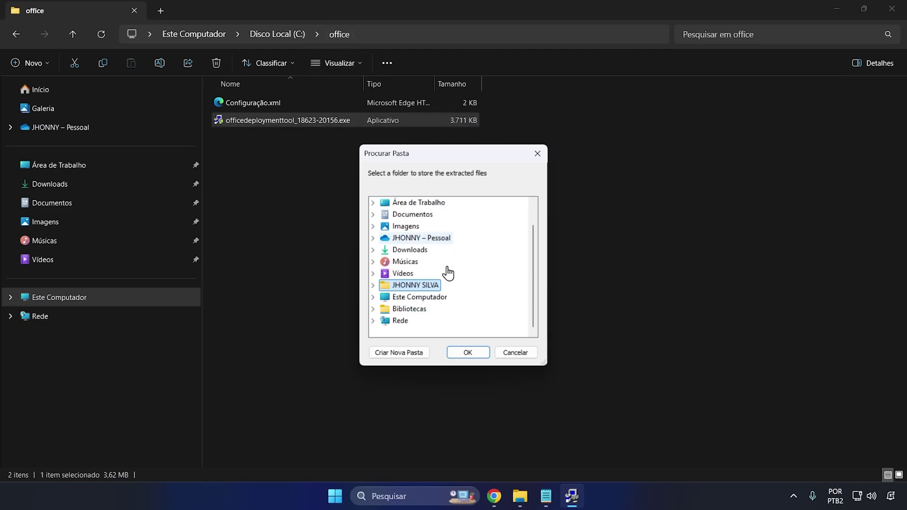
{"action": "double_click", "coordinate": [433, 302]}
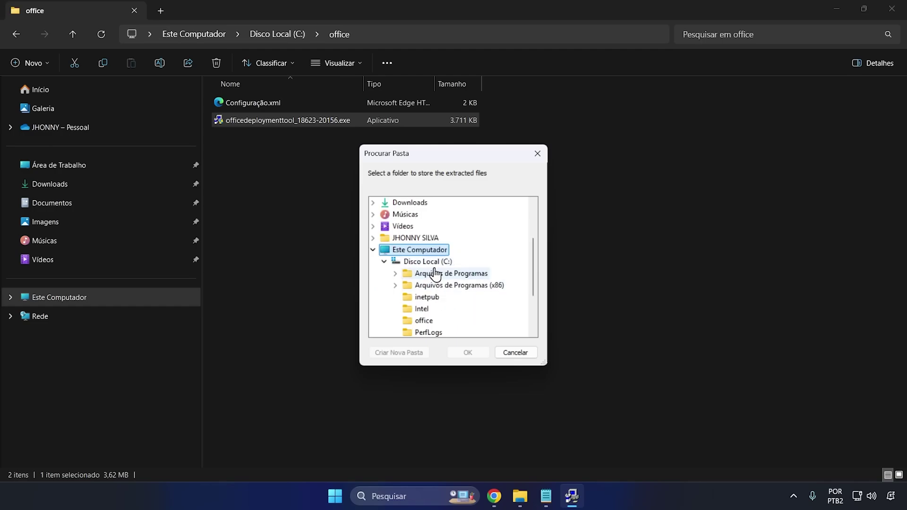
{"action": "left_click", "coordinate": [428, 261]}
{"action": "scroll", "coordinate": [451, 293], "scroll_direction": "down", "scroll_amount": 2}
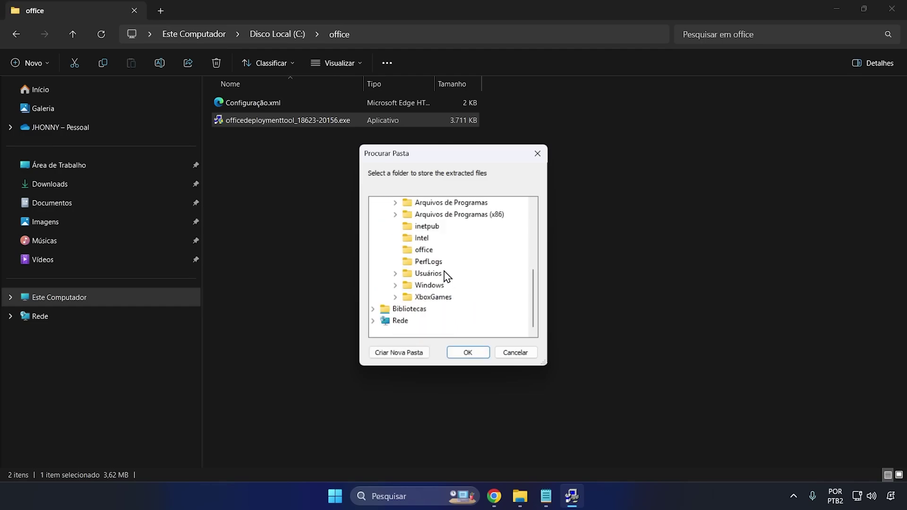
{"action": "left_click", "coordinate": [418, 251]}
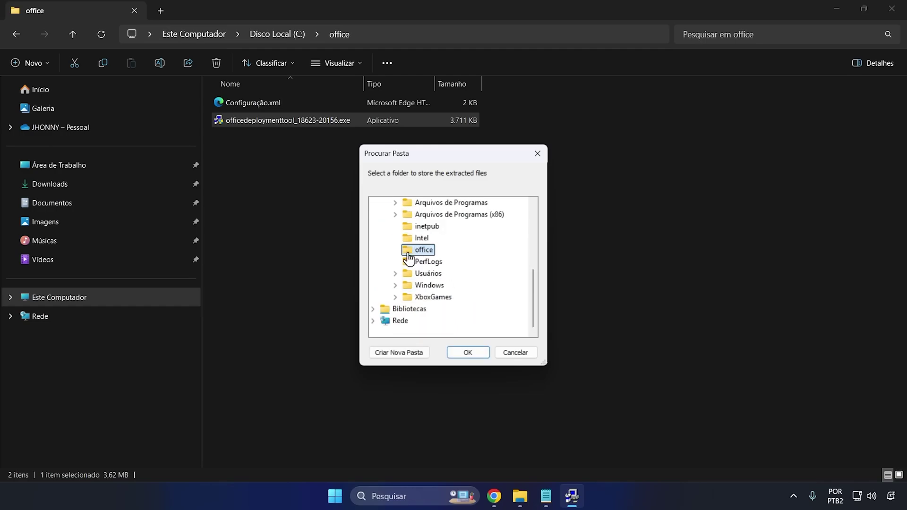
{"action": "left_click", "coordinate": [468, 353]}
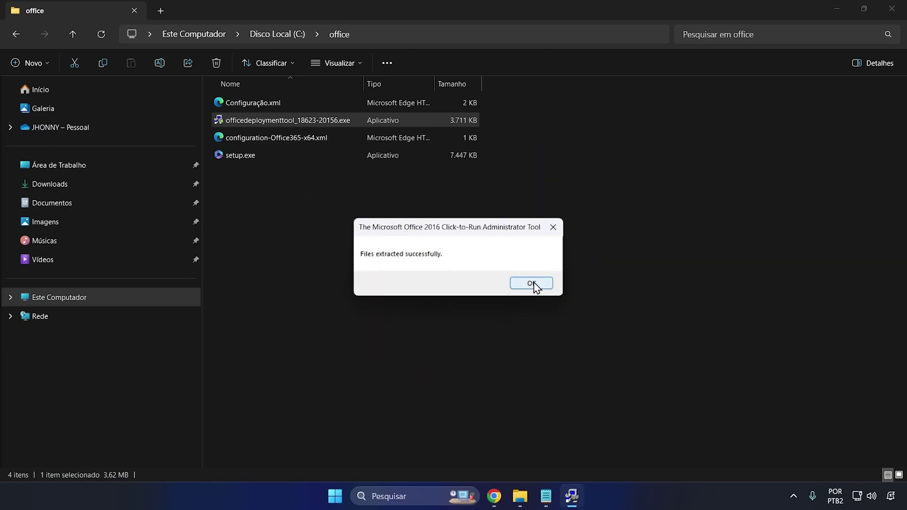
{"action": "left_click", "coordinate": [530, 283]}
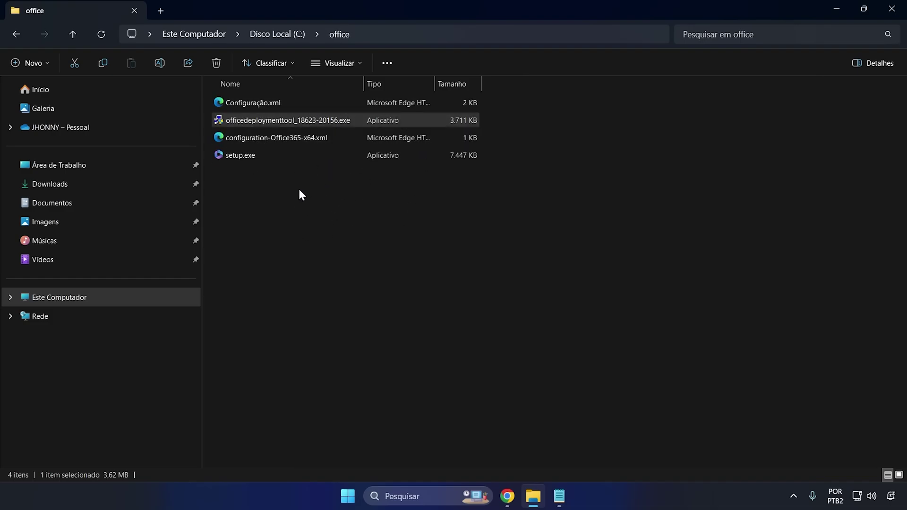
Delete officedeploymenttool_18623-20156.exe and configuration-Office365-x64.xml from the office folder.
{"action": "left_click", "coordinate": [268, 120], "text": "ctrl"}
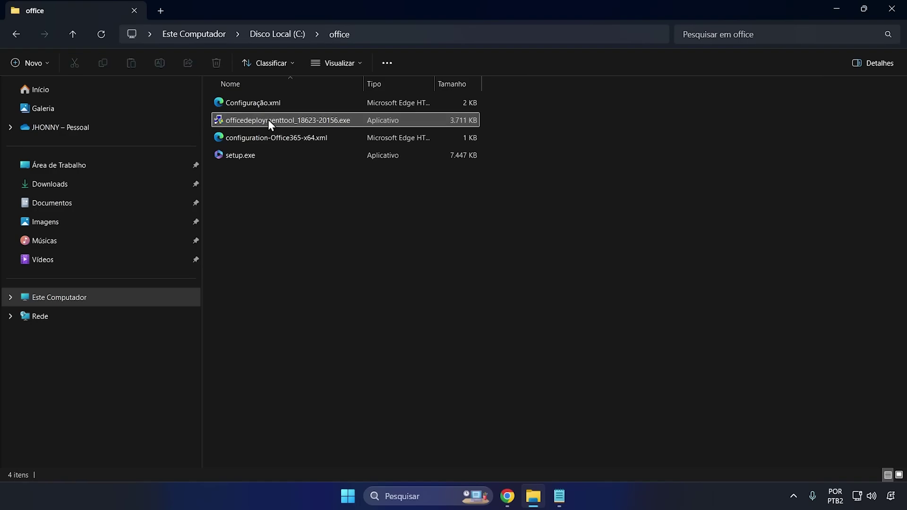
{"action": "left_click", "coordinate": [296, 138]}
{"action": "key", "text": "Delete"}
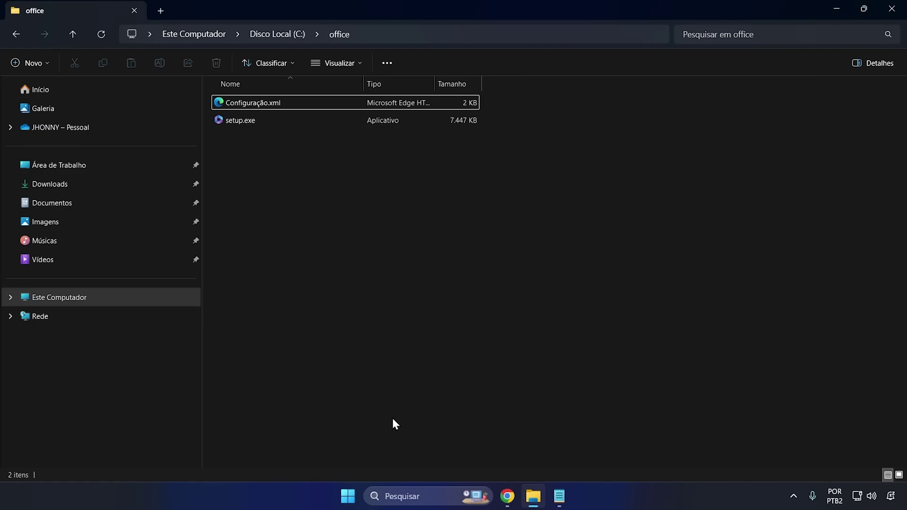
Open the Control Panel's list of installed programs and check it for existing Office installations.
{"action": "left_click", "coordinate": [406, 497]}
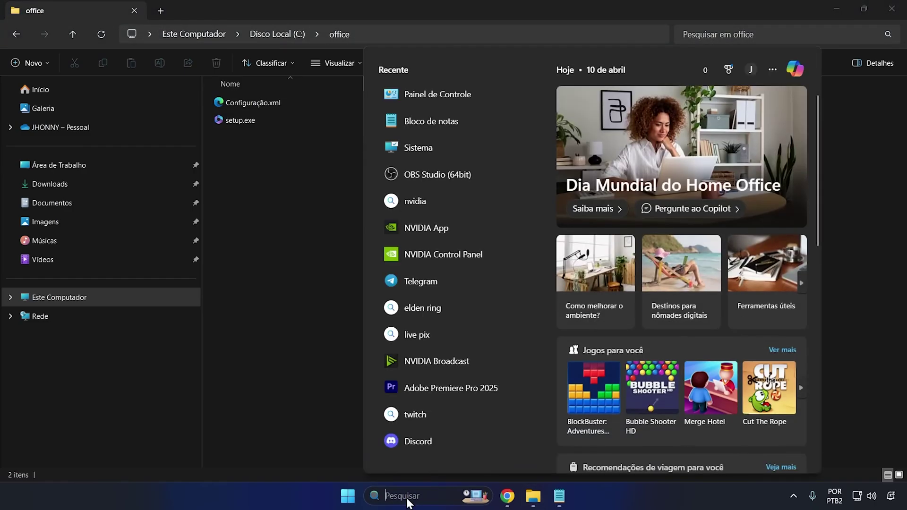
{"action": "type", "text": "painel"}
{"action": "left_click", "coordinate": [453, 134]}
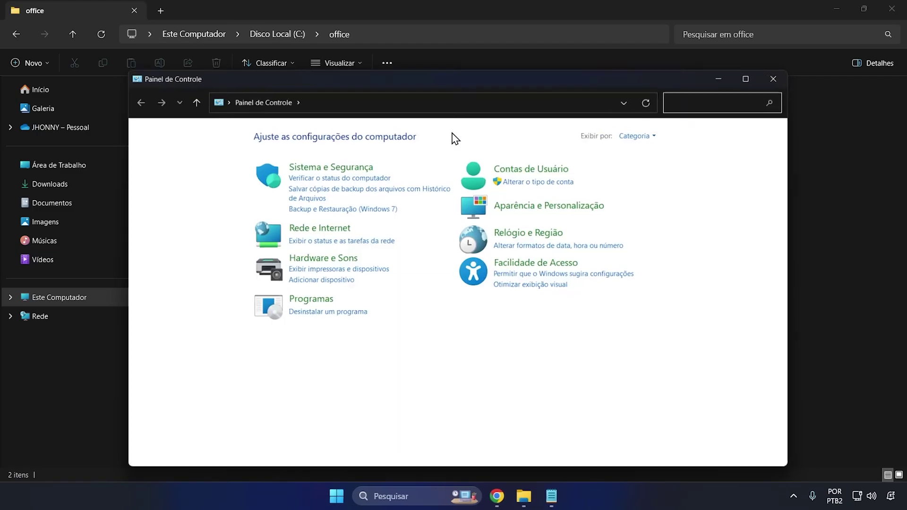
{"action": "left_click", "coordinate": [345, 313]}
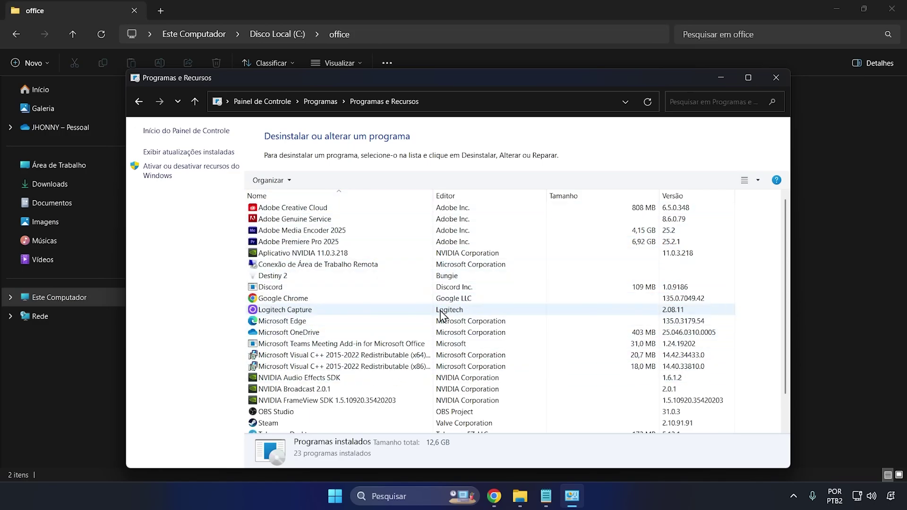
{"action": "scroll", "coordinate": [305, 326], "scroll_direction": "down", "scroll_amount": 1}
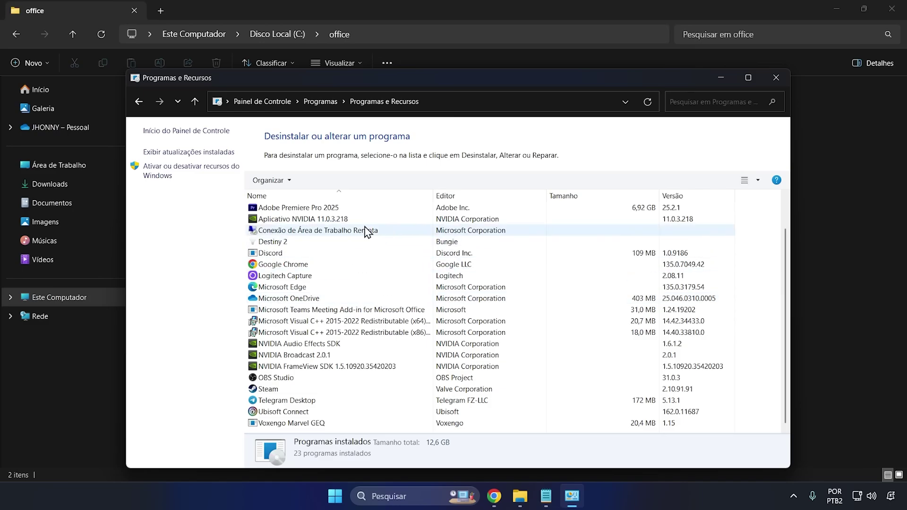
Look at the uninstall option for Microsoft Teams Meeting Add-in for Microsoft Office, and close the program list without removing anything.
{"action": "left_click", "coordinate": [302, 309]}
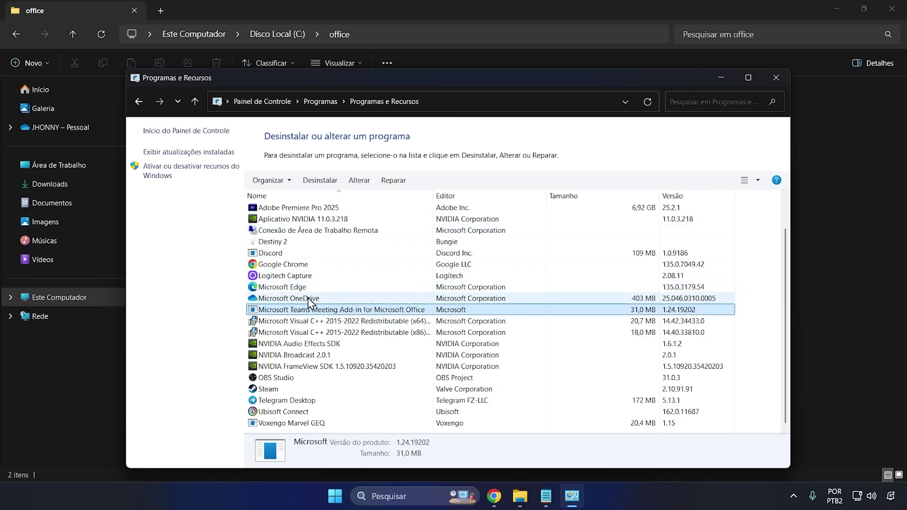
{"action": "right_click", "coordinate": [321, 312]}
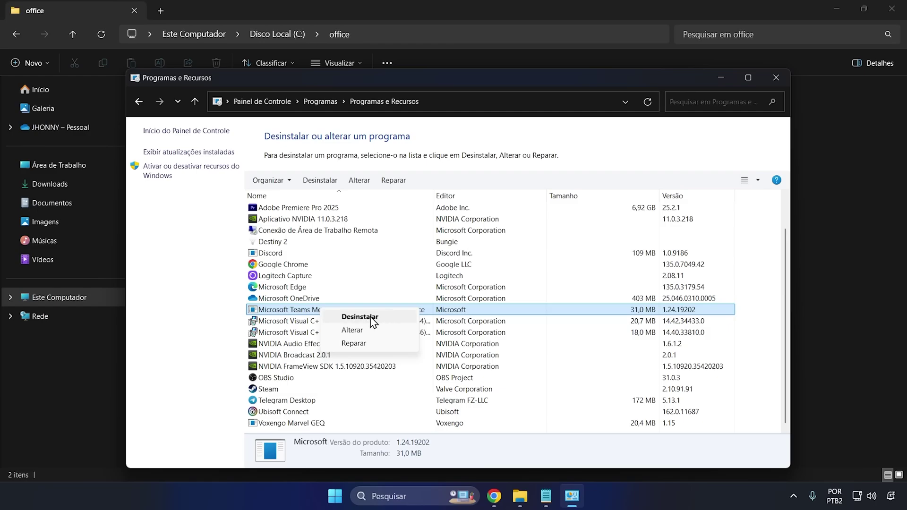
{"action": "left_click", "coordinate": [627, 126]}
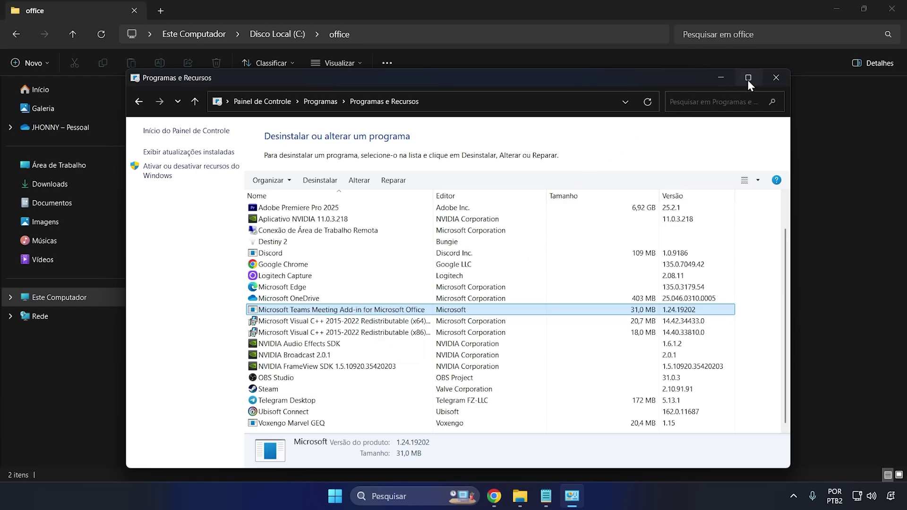
{"action": "left_click", "coordinate": [776, 77]}
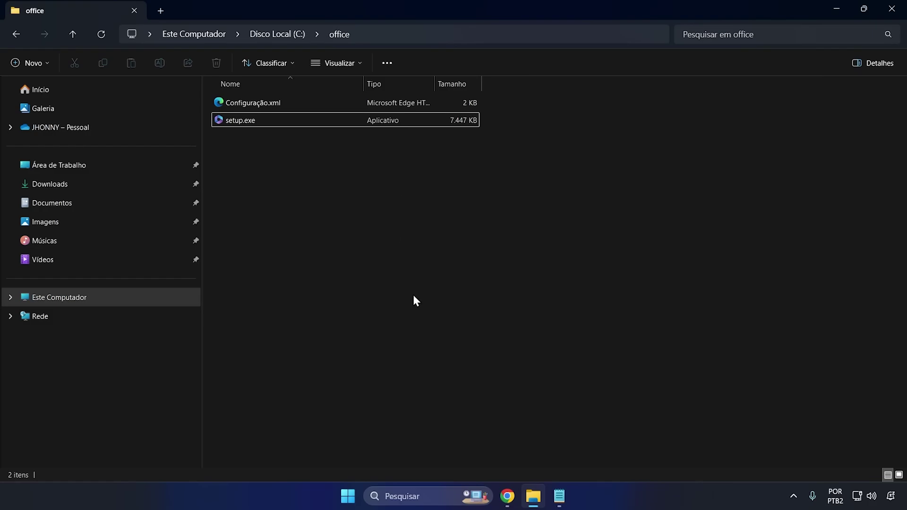
Search for cmd and open Prompt de Comando as administrator.
{"action": "left_click", "coordinate": [407, 493]}
{"action": "type", "text": "cmd"}
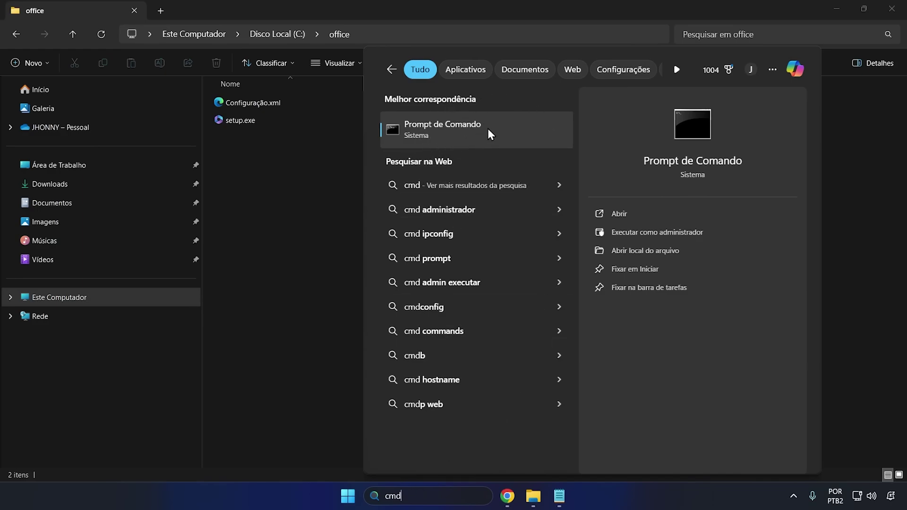
{"action": "right_click", "coordinate": [460, 120]}
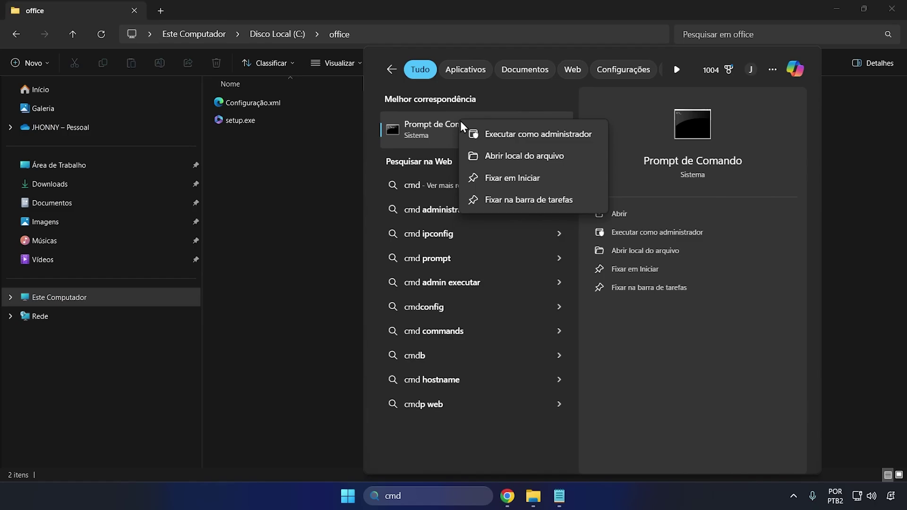
{"action": "left_click", "coordinate": [534, 134]}
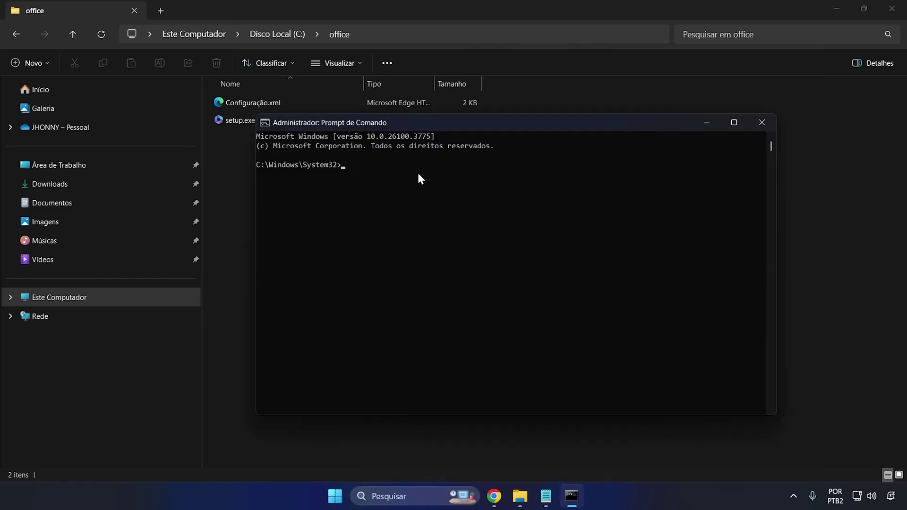
Copy the C:\office folder path from File Explorer.
{"action": "left_click", "coordinate": [402, 30]}
{"action": "right_click", "coordinate": [402, 31]}
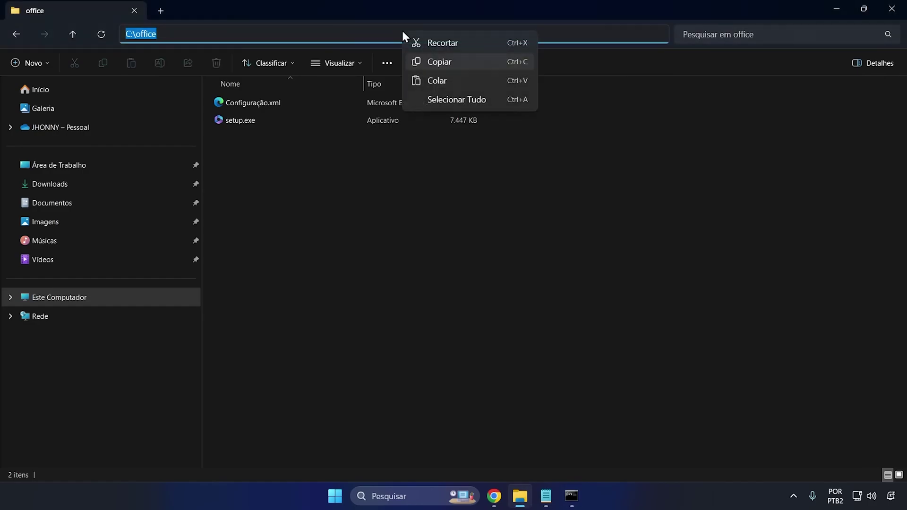
{"action": "left_click", "coordinate": [439, 61]}
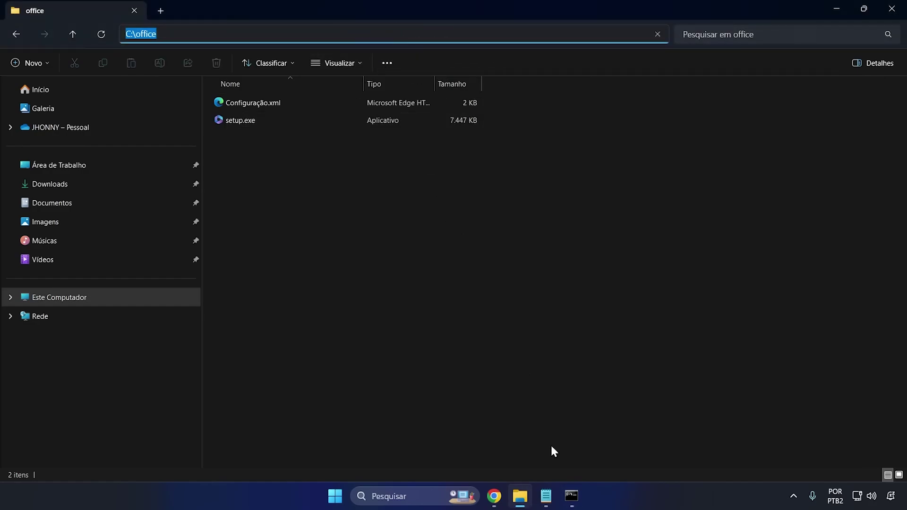
In the administrator Command Prompt, go to the drive root with cd\ and change to the C:\office folder.
{"action": "left_click", "coordinate": [571, 496]}
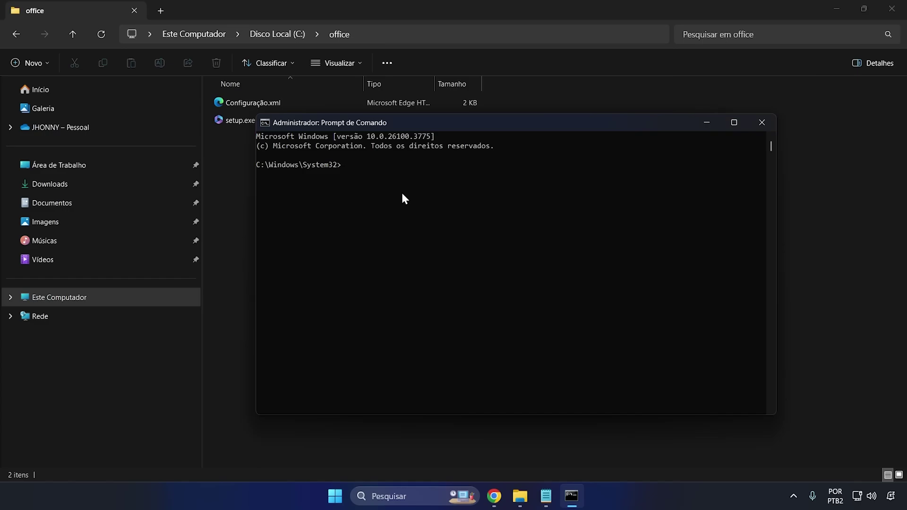
{"action": "type", "text": "cd\\"}
{"action": "key", "text": "Return"}
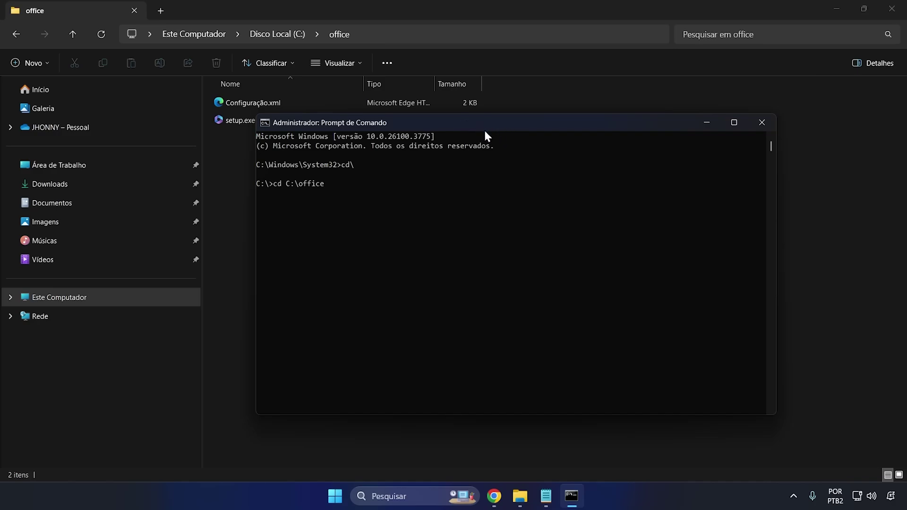
{"action": "right_click", "coordinate": [482, 126]}
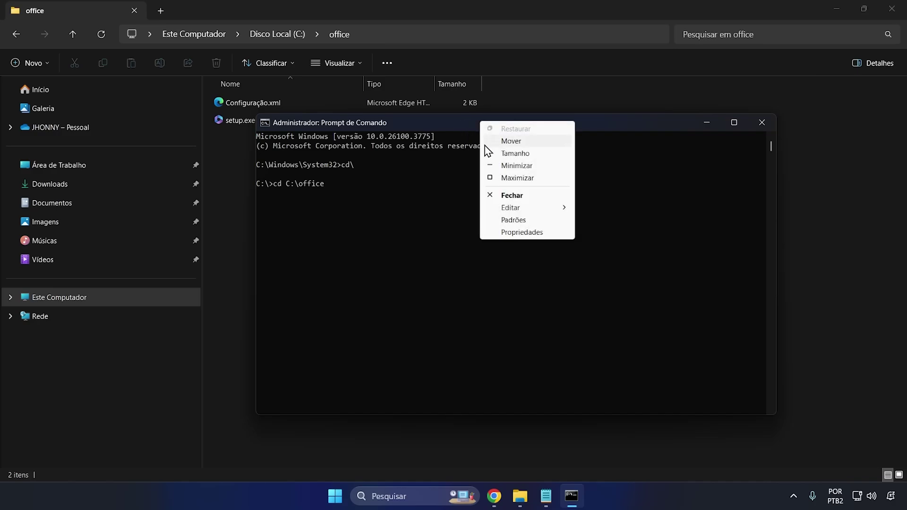
{"action": "mouse_move", "coordinate": [513, 209]}
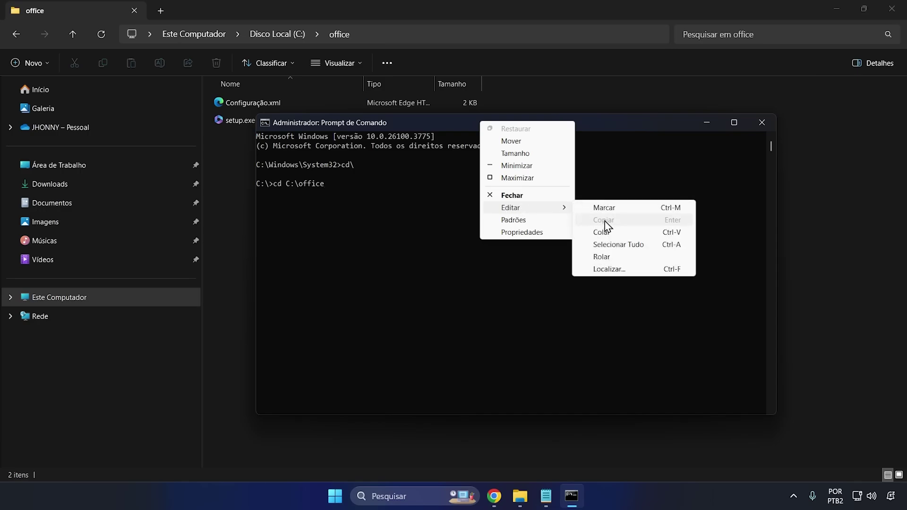
{"action": "left_click", "coordinate": [380, 196]}
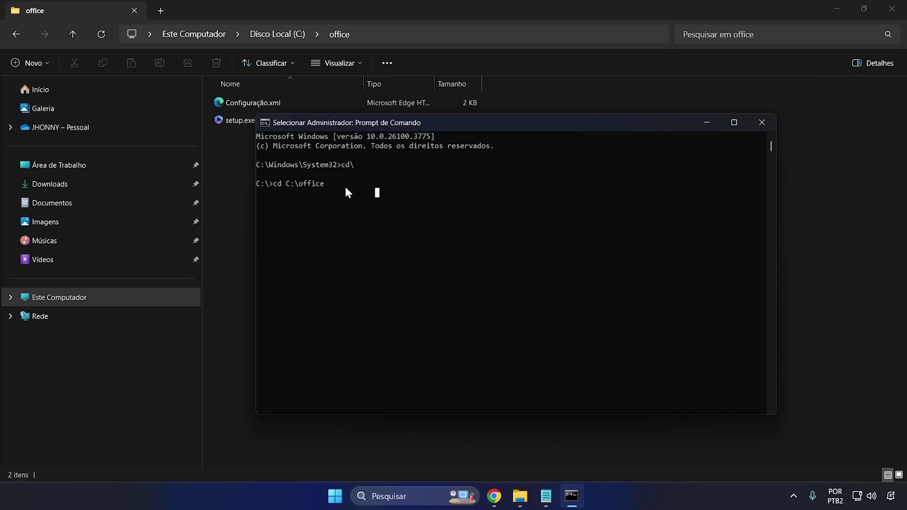
{"action": "key", "text": "Escape"}
{"action": "key", "text": "Return"}
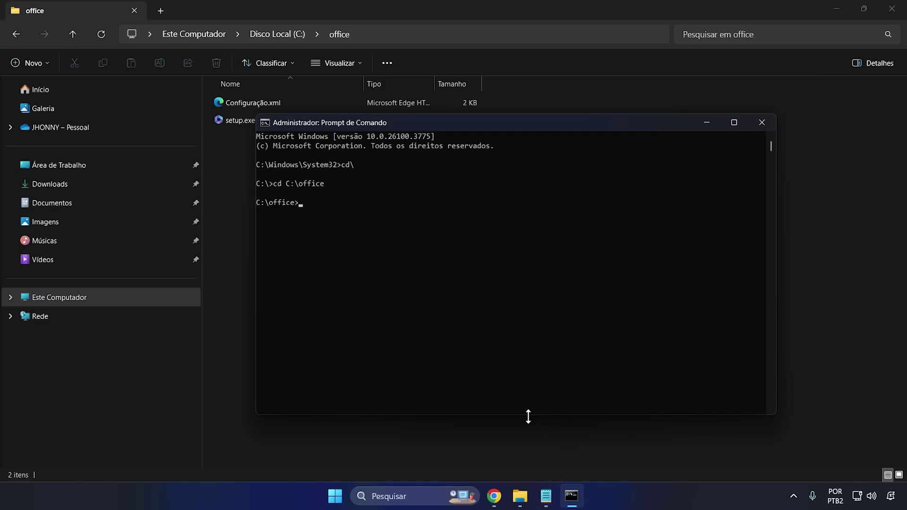
In Notepad, duplicate the command setup.exe /configure configuração.xml onto the third line.
{"action": "left_click", "coordinate": [547, 499]}
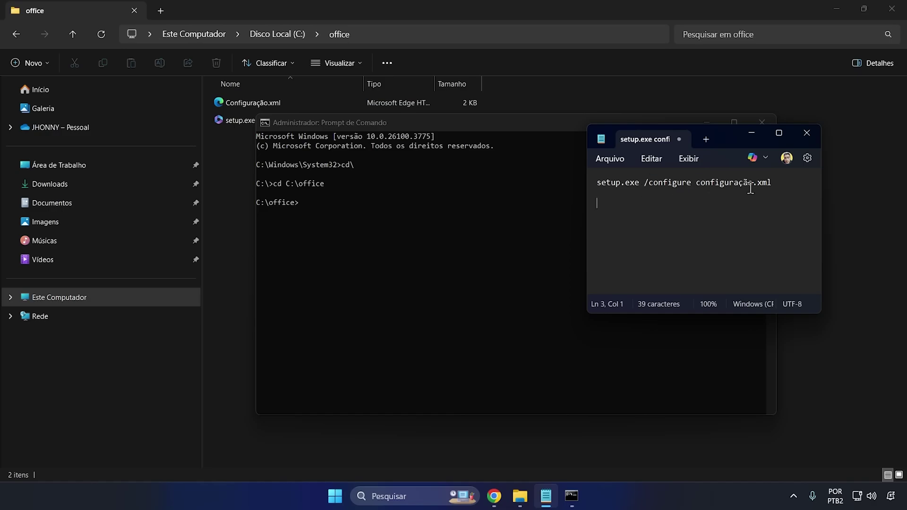
{"action": "left_click_drag", "start_coordinate": [774, 186], "coordinate": [601, 181]}
{"action": "right_click", "coordinate": [652, 183]}
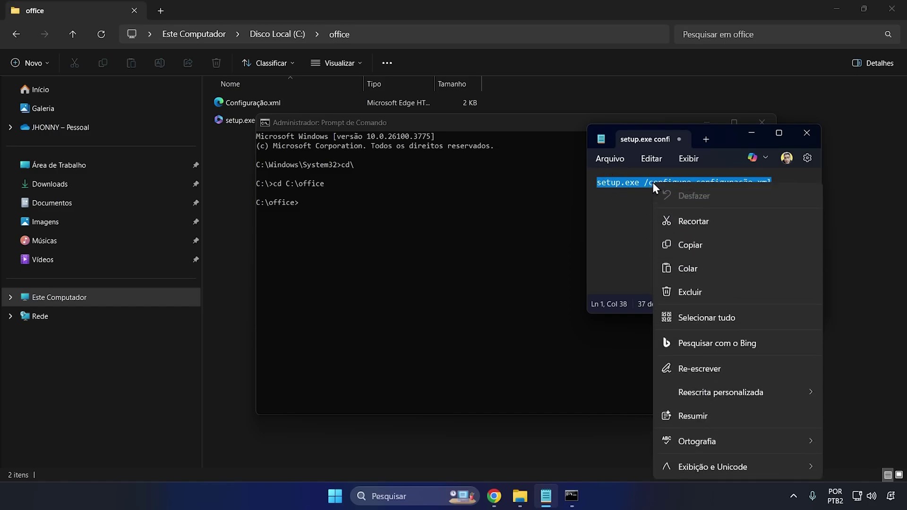
{"action": "left_click", "coordinate": [690, 241]}
{"action": "left_click", "coordinate": [782, 182]}
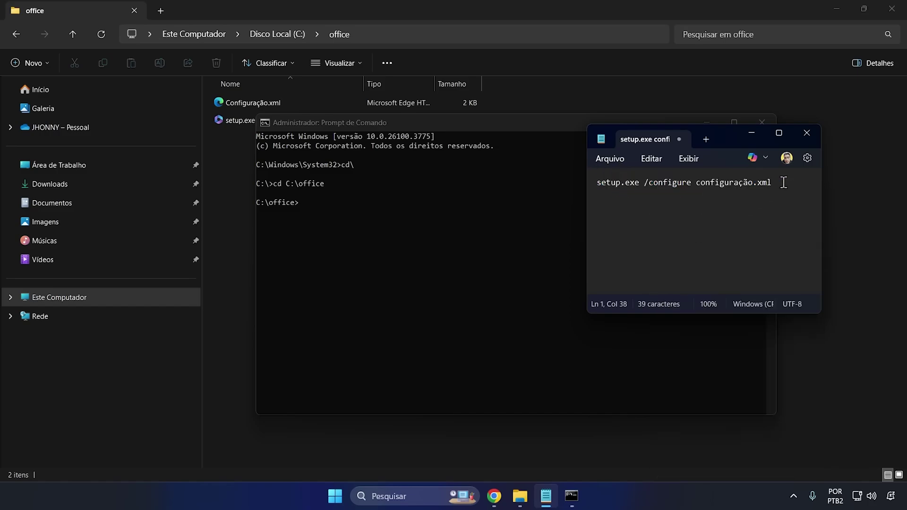
{"action": "key", "text": "Down"}
{"action": "key", "text": "Down"}
{"action": "key", "text": "ctrl+v"}
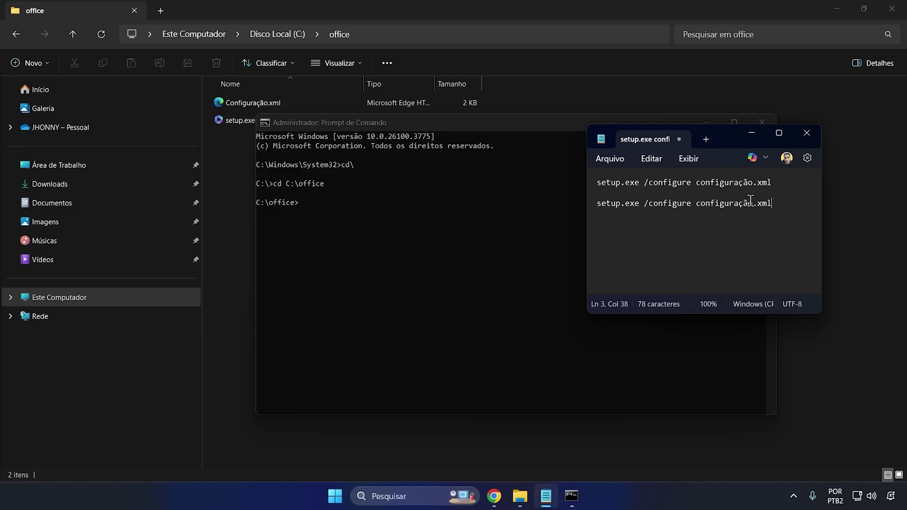
Change the file name in the duplicated command to configuration.xml and select that line.
{"action": "key", "text": "BackSpace"}
{"action": "key", "text": "BackSpace"}
{"action": "key", "text": "BackSpace"}
{"action": "type", "text": "tion"}
{"action": "left_click_drag", "start_coordinate": [777, 203], "coordinate": [598, 203]}
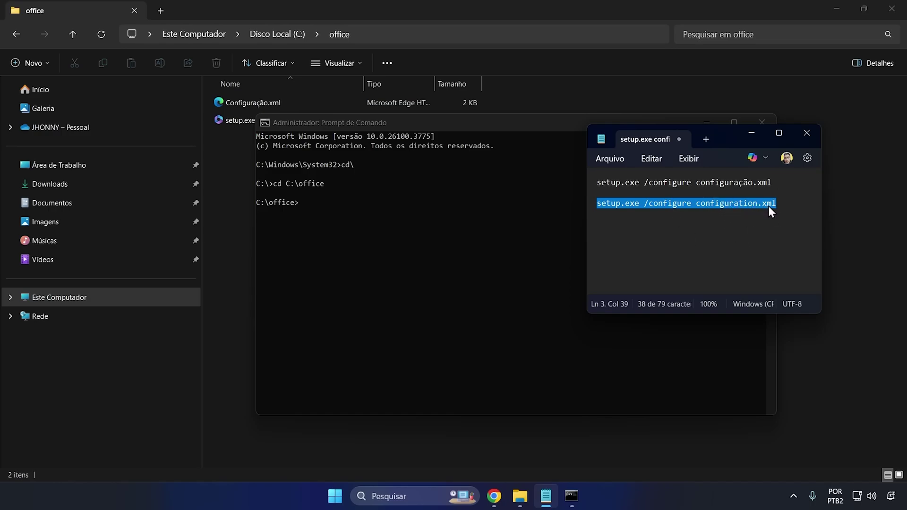
Copy the setup.exe /configure configuração.xml command from Notepad and paste it at the C:\office prompt.
{"action": "left_click_drag", "start_coordinate": [772, 182], "coordinate": [595, 183]}
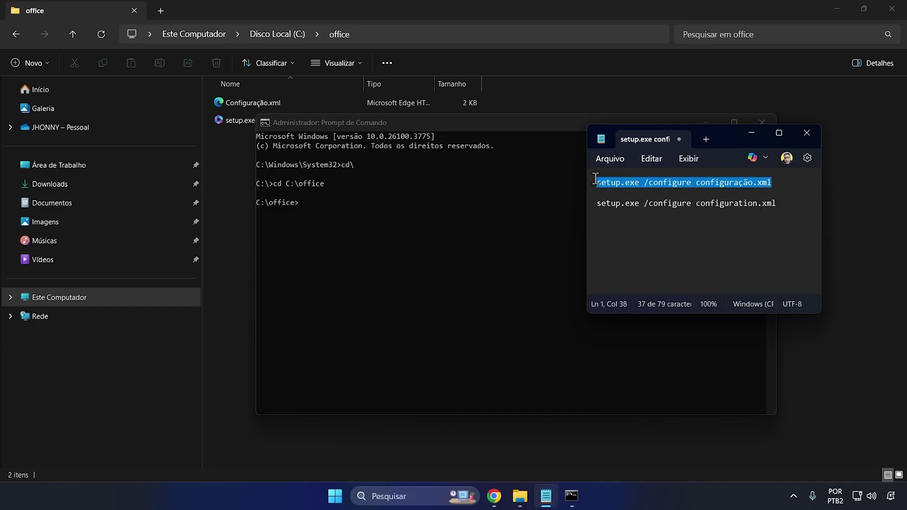
{"action": "right_click", "coordinate": [696, 186]}
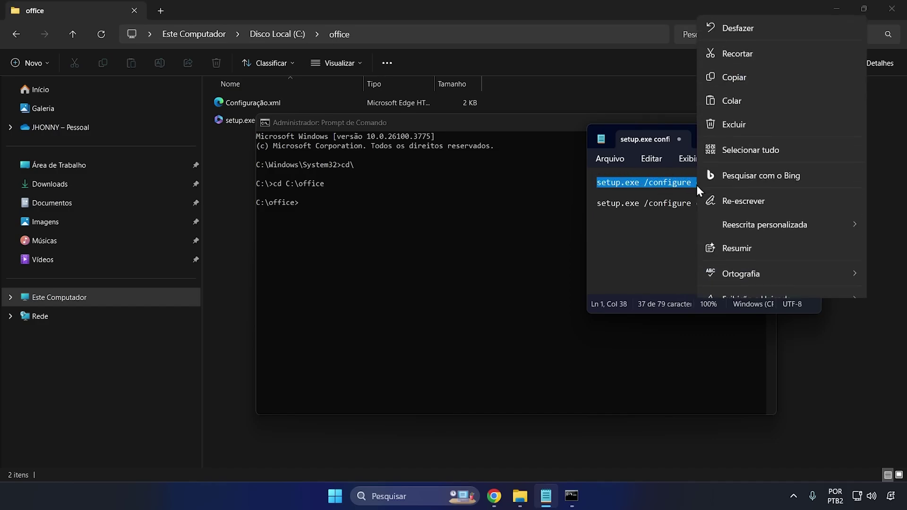
{"action": "left_click", "coordinate": [738, 63]}
{"action": "left_click", "coordinate": [307, 199]}
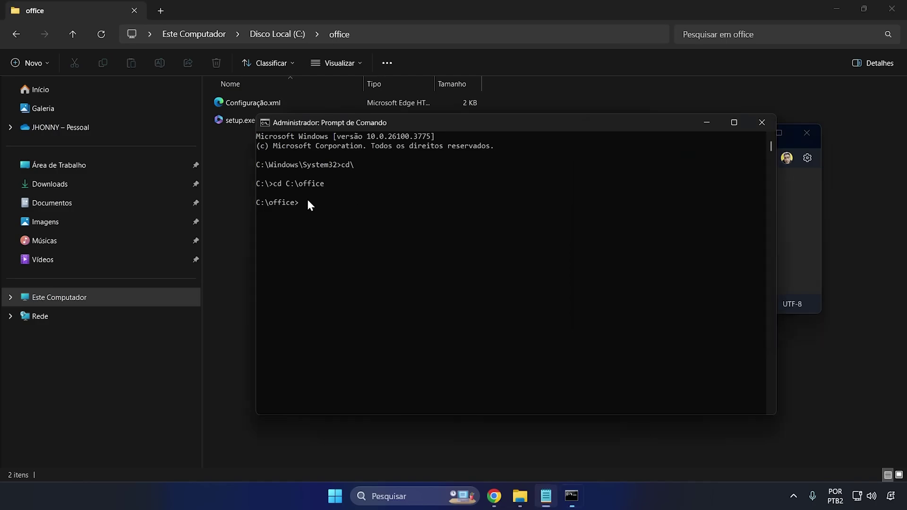
{"action": "left_click", "coordinate": [305, 202]}
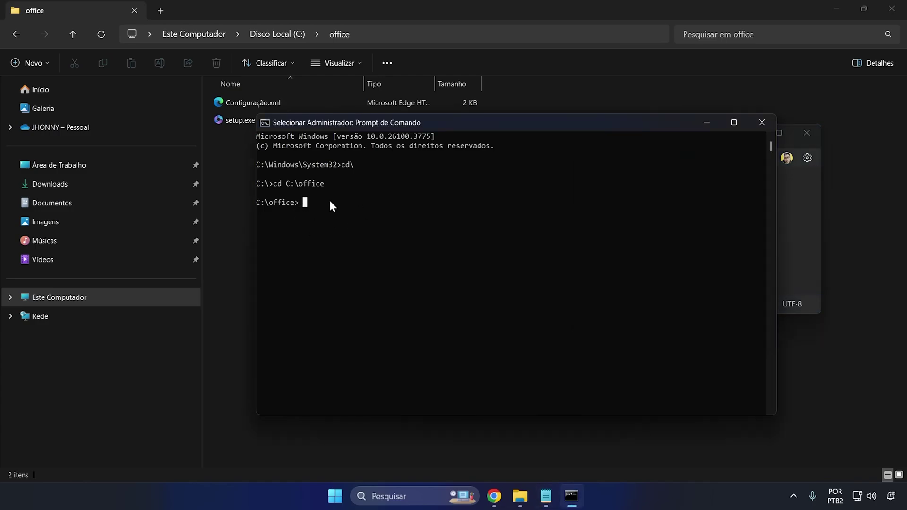
{"action": "right_click", "coordinate": [330, 202]}
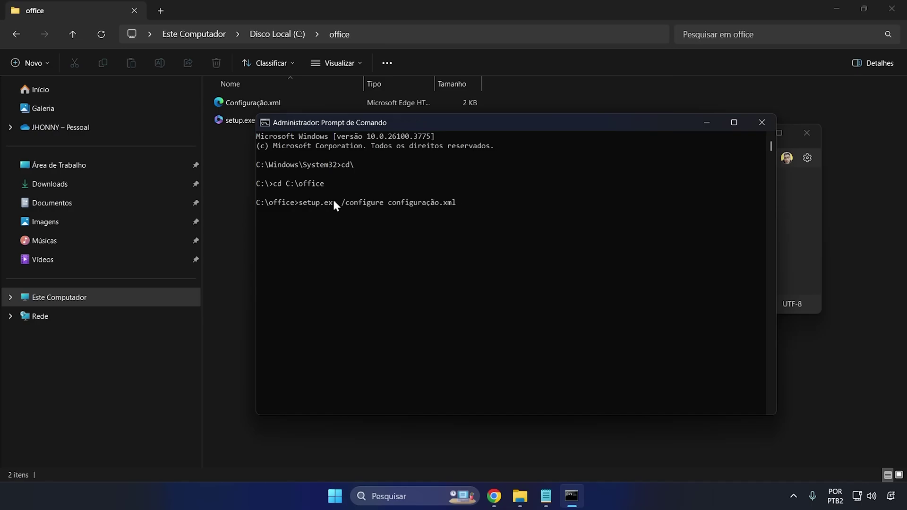
Run the pasted setup command and close the Office installer once the installation has finished.
{"action": "right_click", "coordinate": [515, 122]}
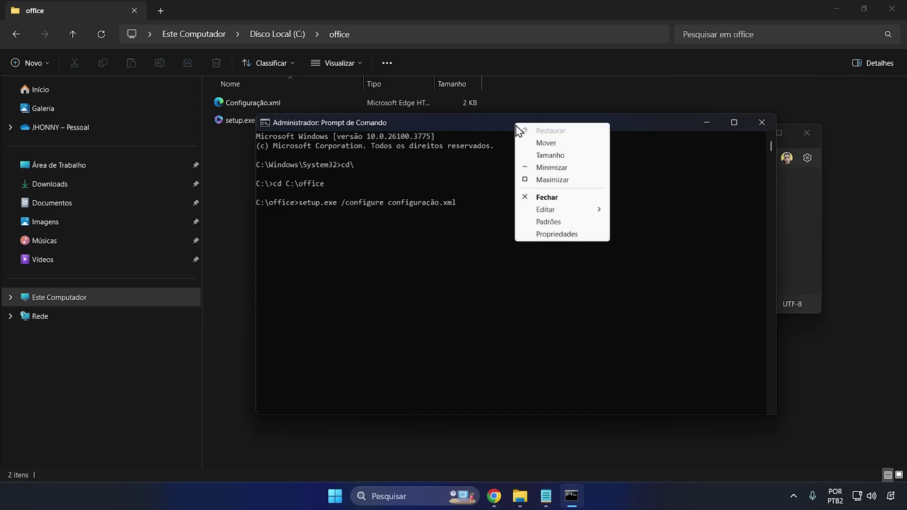
{"action": "mouse_move", "coordinate": [545, 210]}
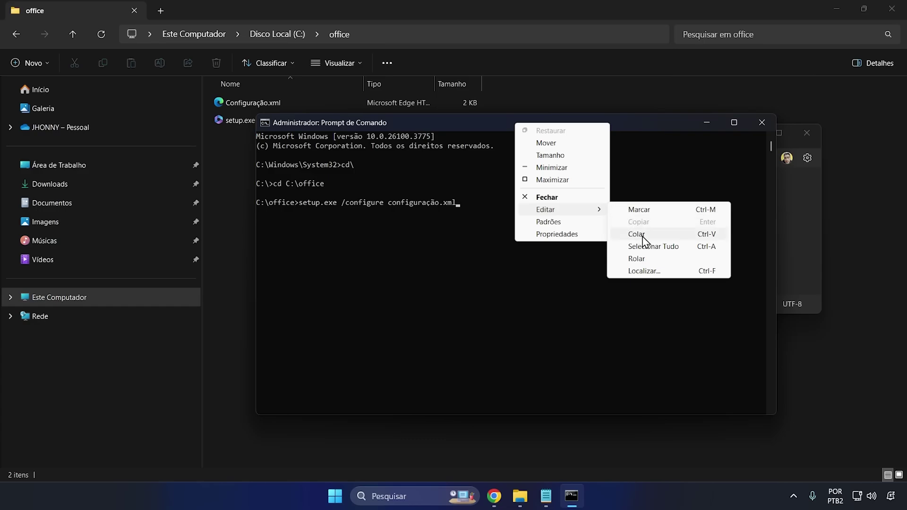
{"action": "left_click", "coordinate": [476, 205]}
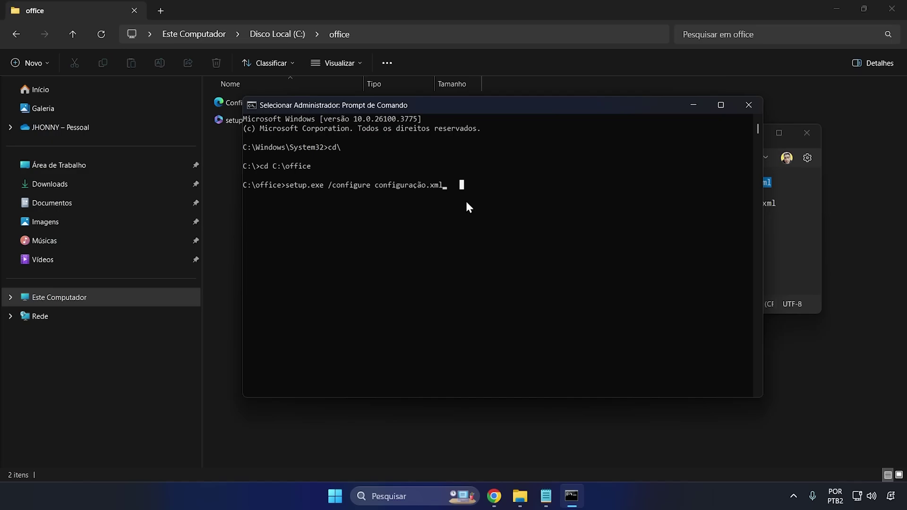
{"action": "key", "text": "Return"}
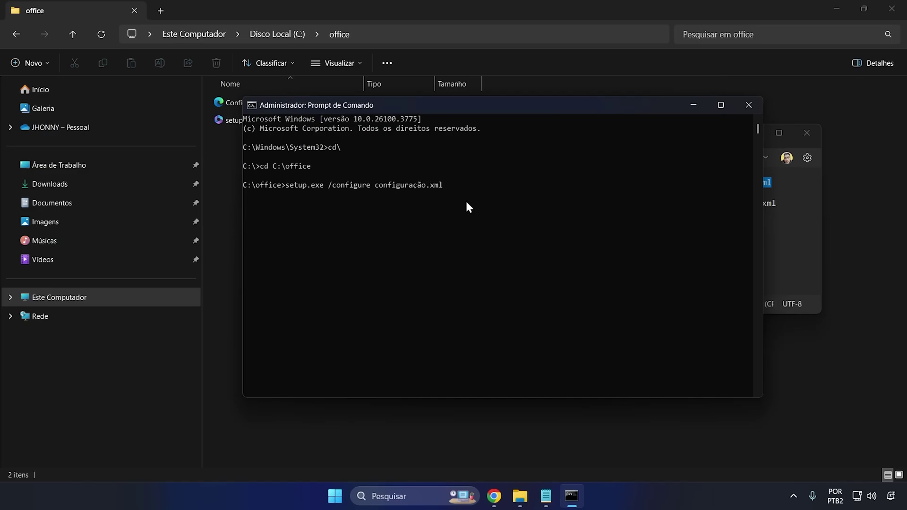
{"action": "key", "text": "Return"}
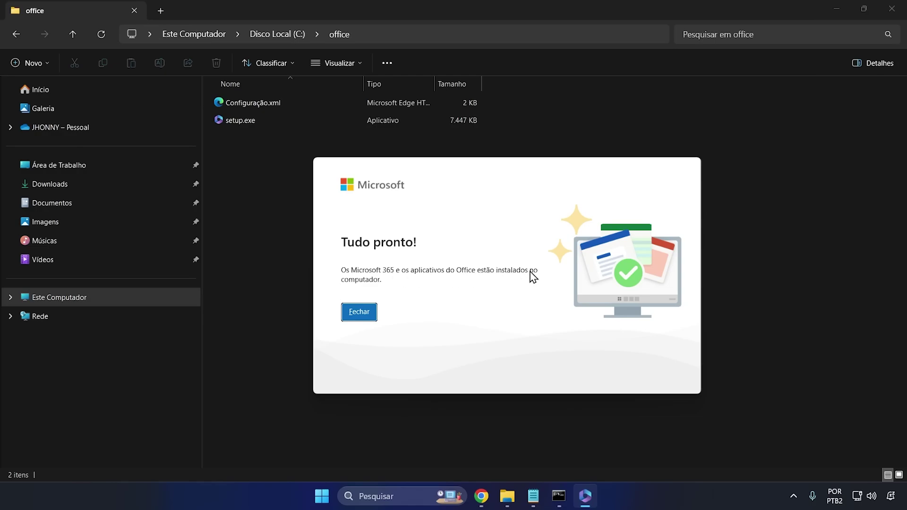
{"action": "left_click", "coordinate": [358, 313]}
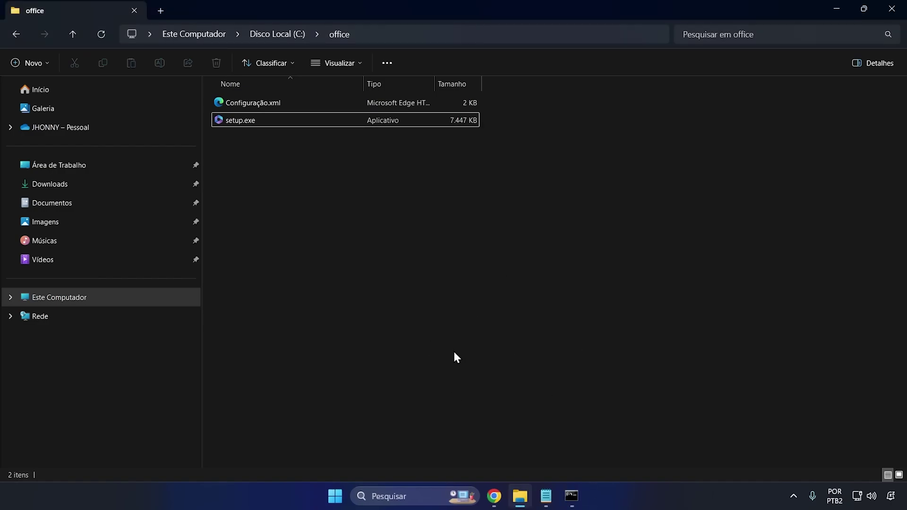
Search Windows for excel, open Excel and create a blank workbook to check the installation.
{"action": "left_click", "coordinate": [401, 494]}
{"action": "type", "text": "excel"}
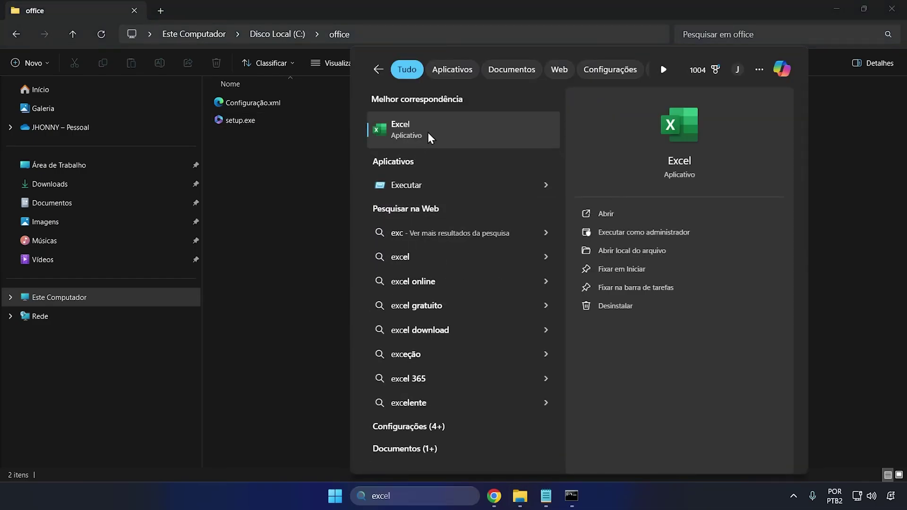
{"action": "left_click", "coordinate": [427, 132]}
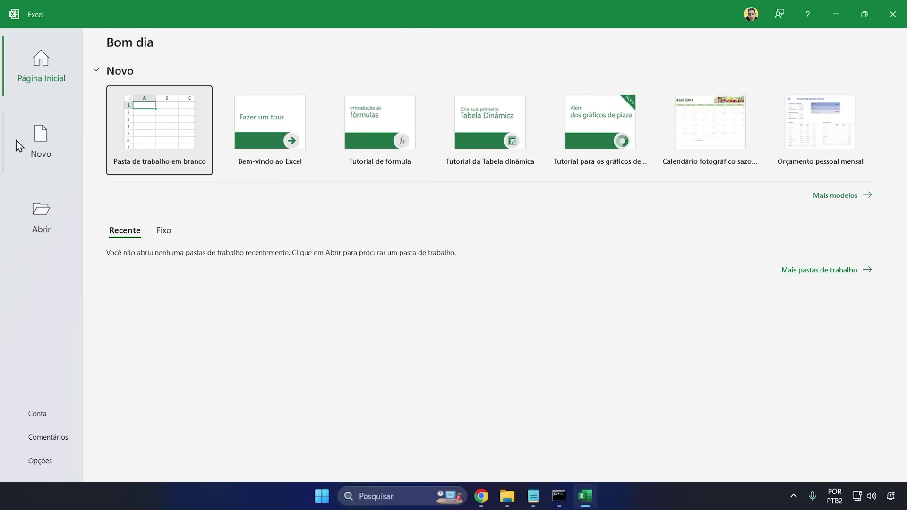
{"action": "left_click", "coordinate": [43, 148]}
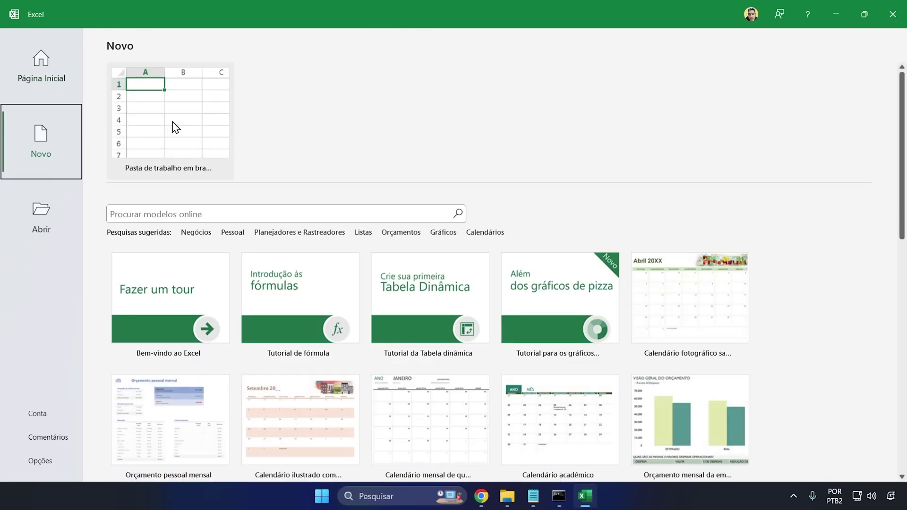
{"action": "left_click", "coordinate": [191, 125]}
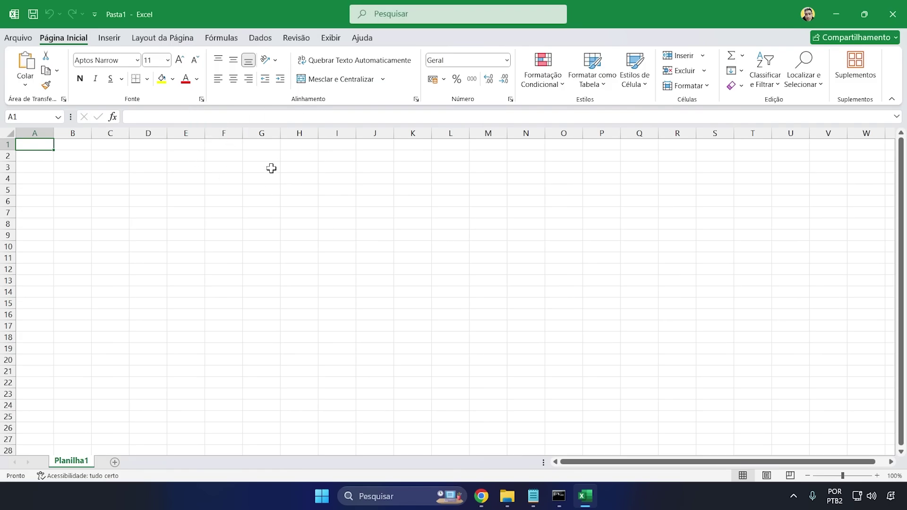
Test text entry in cell H5, clear the text and close Excel without saving the workbook.
{"action": "left_click", "coordinate": [289, 191]}
{"action": "type", "text": "jhh"}
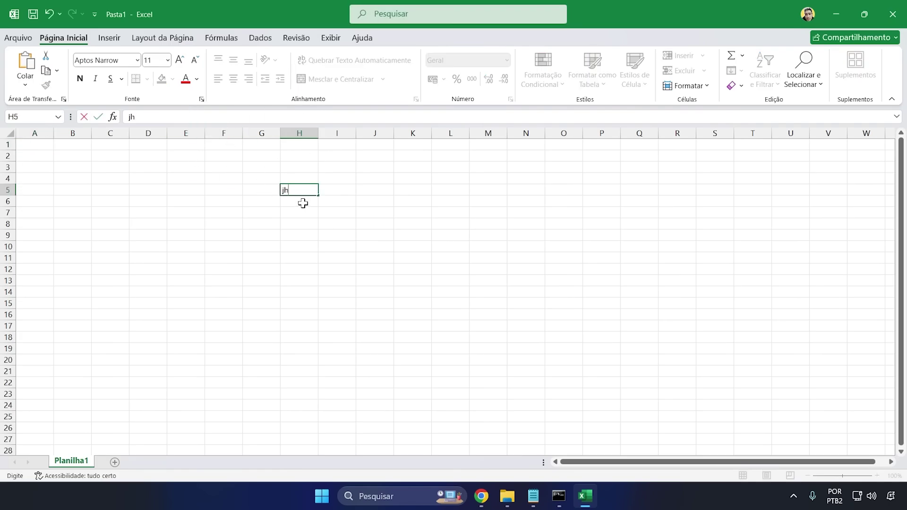
{"action": "key", "text": "BackSpace"}
{"action": "key", "text": "BackSpace"}
{"action": "left_click", "coordinate": [892, 14]}
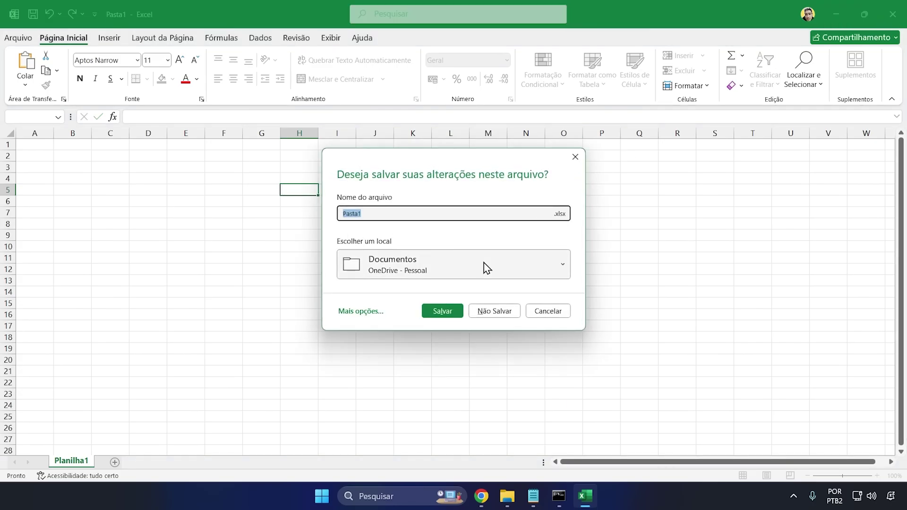
{"action": "left_click", "coordinate": [494, 310]}
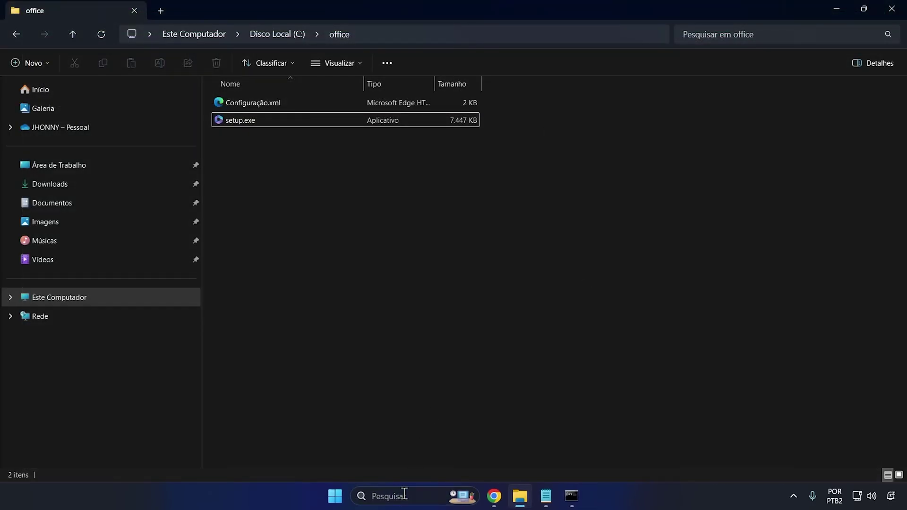
Search Windows for word and open Word.
{"action": "left_click", "coordinate": [404, 494]}
{"action": "type", "text": "whatsa"}
{"action": "key", "text": "BackSpace"}
{"action": "key", "text": "BackSpace"}
{"action": "key", "text": "BackSpace"}
{"action": "key", "text": "BackSpace"}
{"action": "key", "text": "BackSpace"}
{"action": "key", "text": "BackSpace"}
{"action": "type", "text": "word"}
{"action": "left_click", "coordinate": [444, 136]}
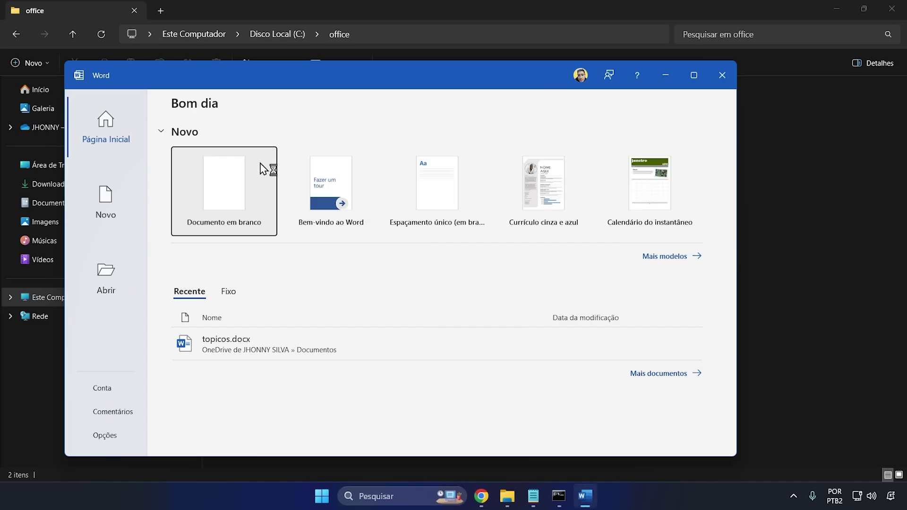
Create a blank Word document to check that the program works, and close Word.
{"action": "left_click", "coordinate": [118, 208]}
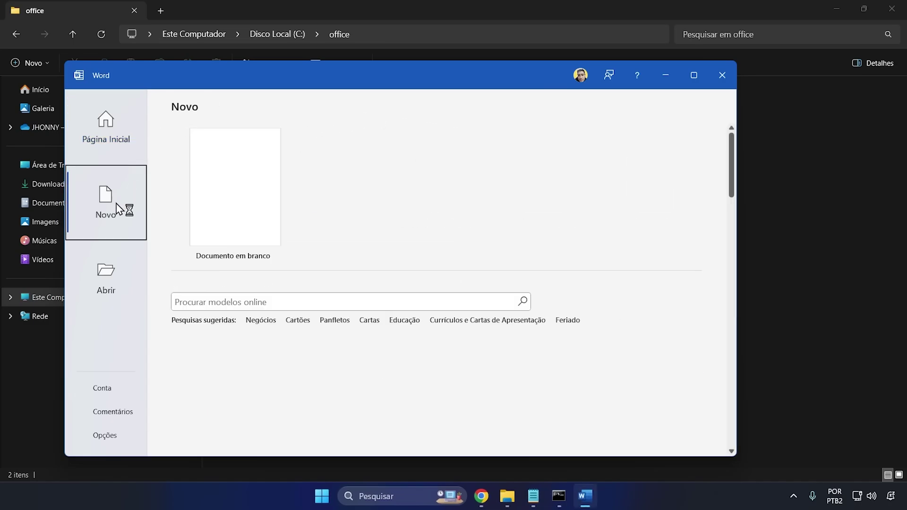
{"action": "left_click", "coordinate": [231, 189]}
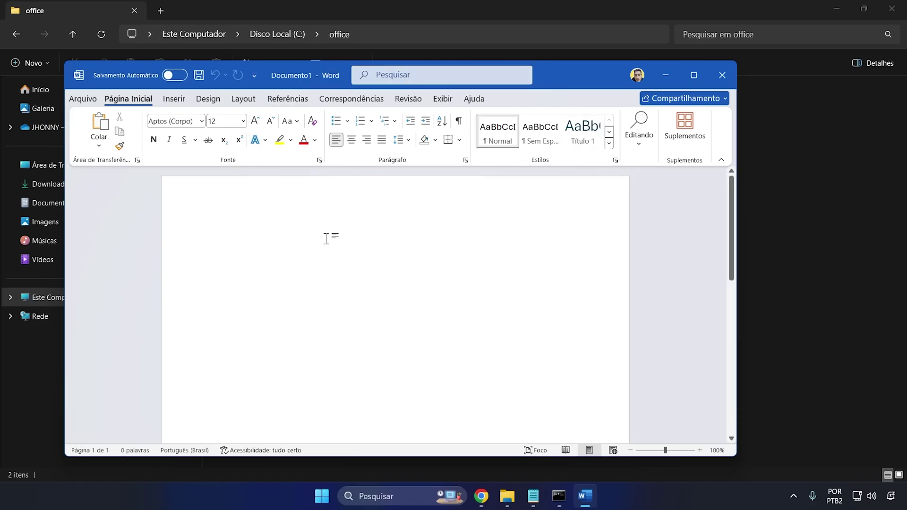
{"action": "left_click", "coordinate": [721, 76]}
Search Windows for PowerPoint and open it to check the installation.
{"action": "left_click", "coordinate": [404, 494]}
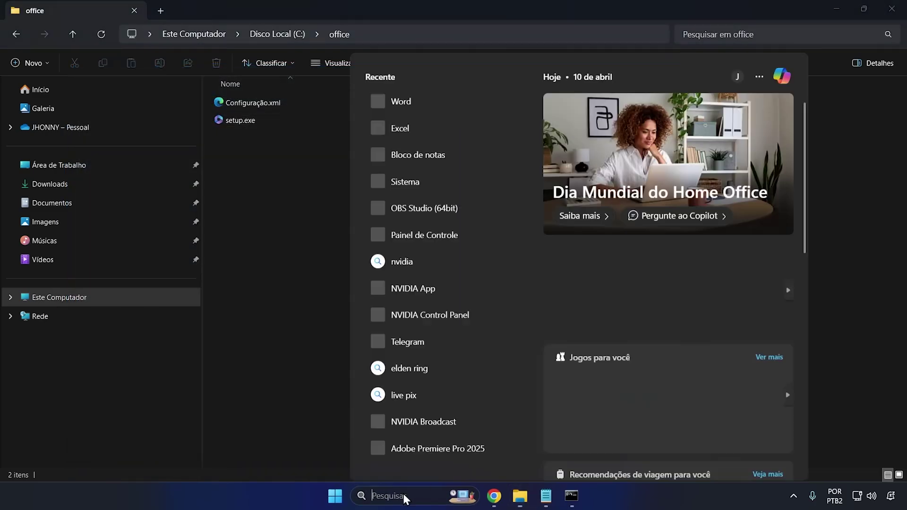
{"action": "type", "text": "po"}
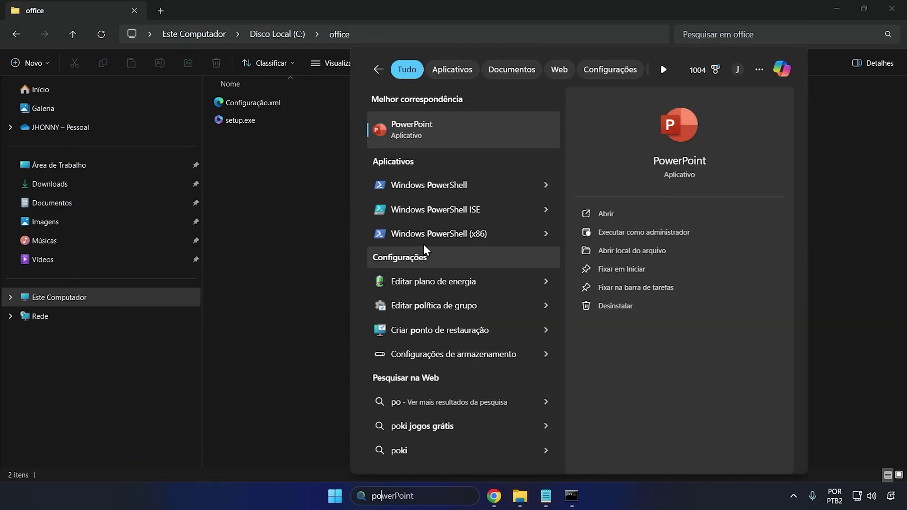
{"action": "left_click", "coordinate": [460, 125]}
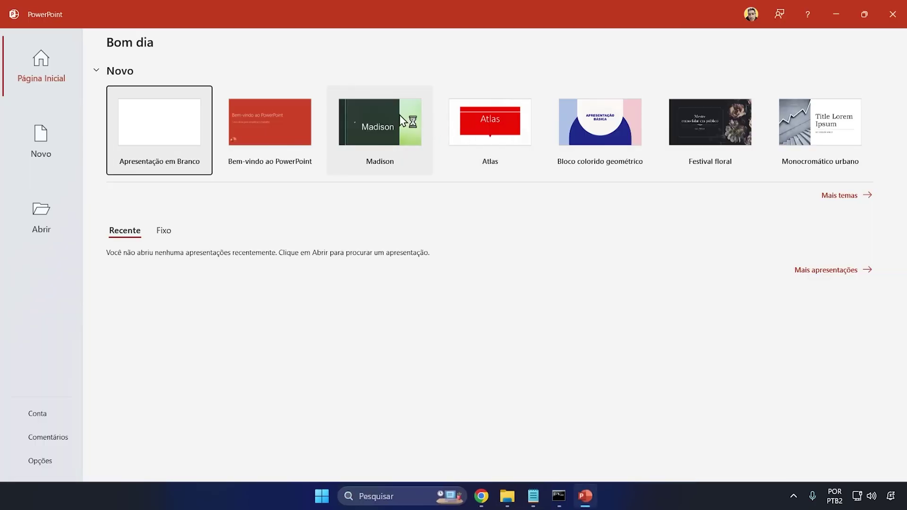
Create a blank PowerPoint presentation, check that the title placeholder accepts the cursor, and close PowerPoint.
{"action": "left_click", "coordinate": [73, 174]}
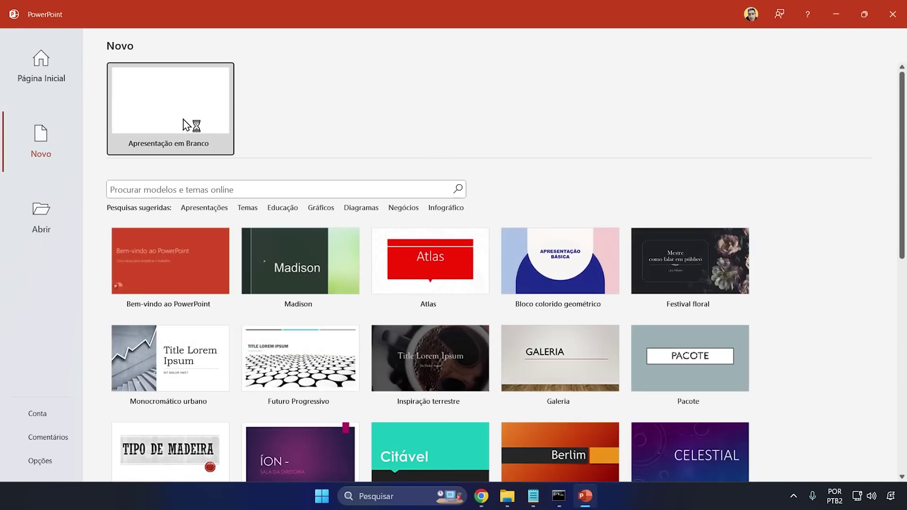
{"action": "left_click", "coordinate": [188, 127]}
{"action": "left_click", "coordinate": [447, 243]}
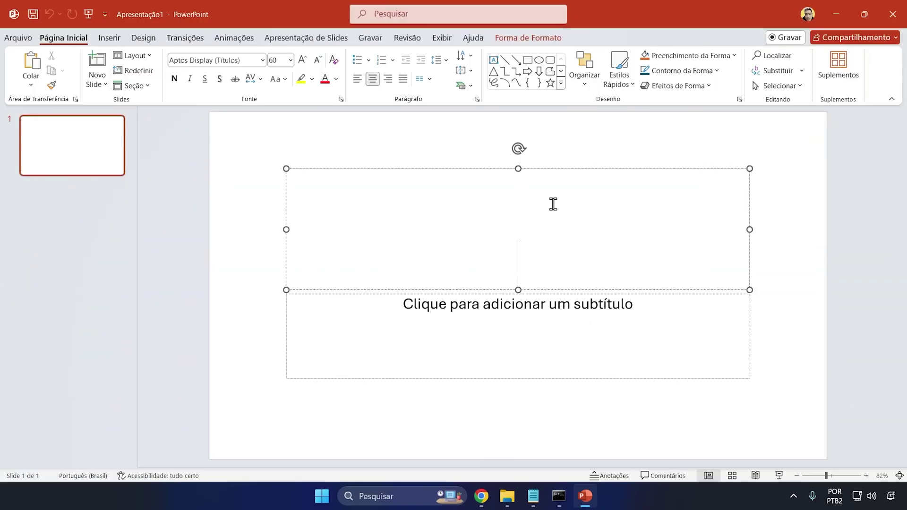
{"action": "left_click", "coordinate": [892, 16]}
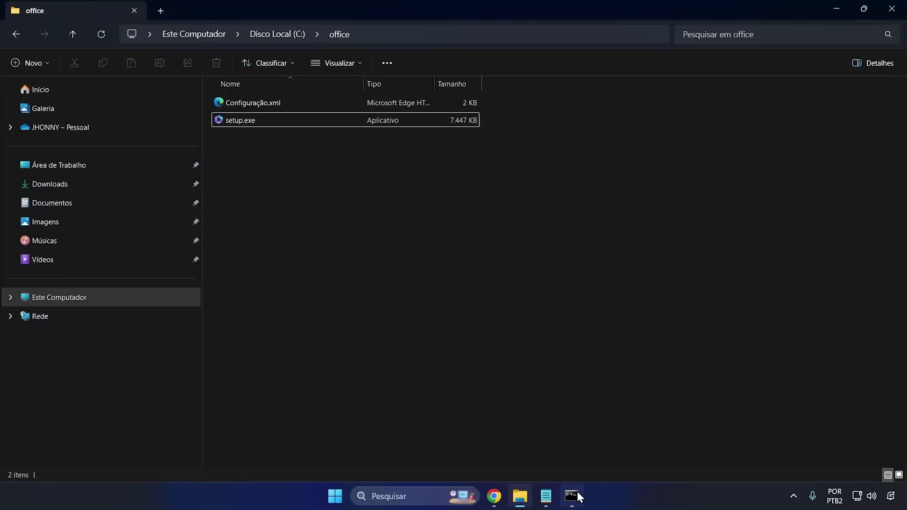
Bring up the open Command Prompt window and close it.
{"action": "mouse_move", "coordinate": [576, 495]}
{"action": "left_click", "coordinate": [621, 395]}
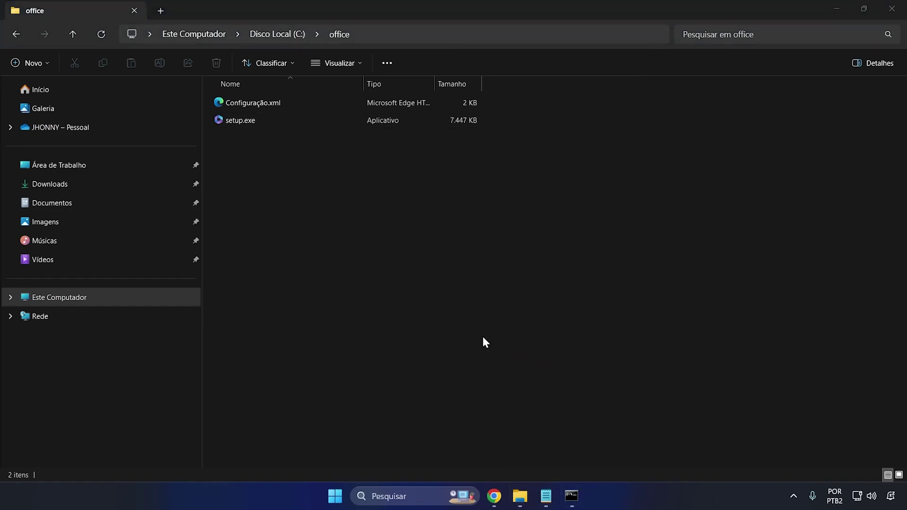
{"action": "left_click", "coordinate": [572, 496]}
{"action": "left_click", "coordinate": [745, 104]}
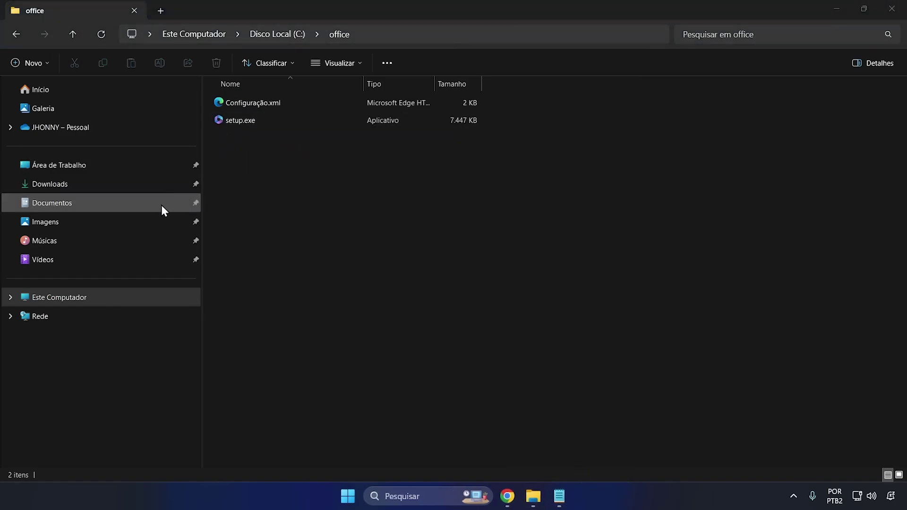
Delete the office folder from Disco Local (C:) and return to Este Computador.
{"action": "left_click", "coordinate": [78, 299]}
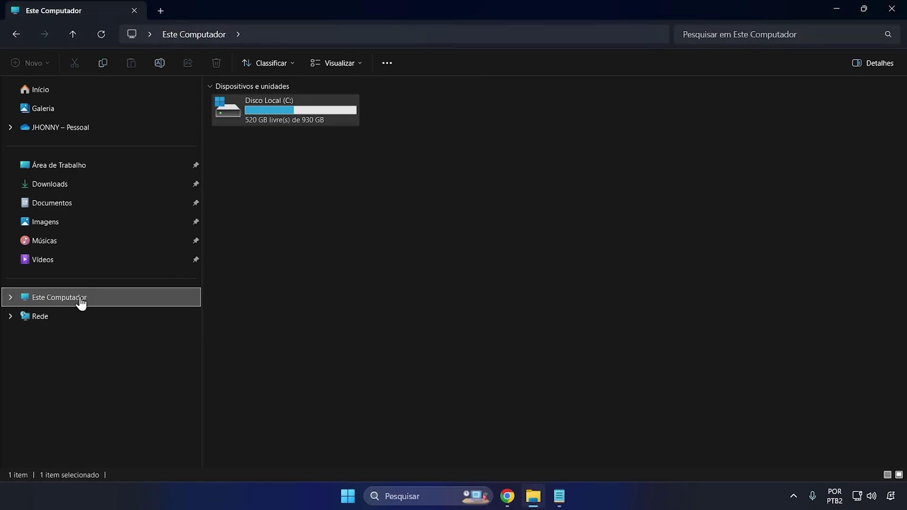
{"action": "double_click", "coordinate": [302, 112]}
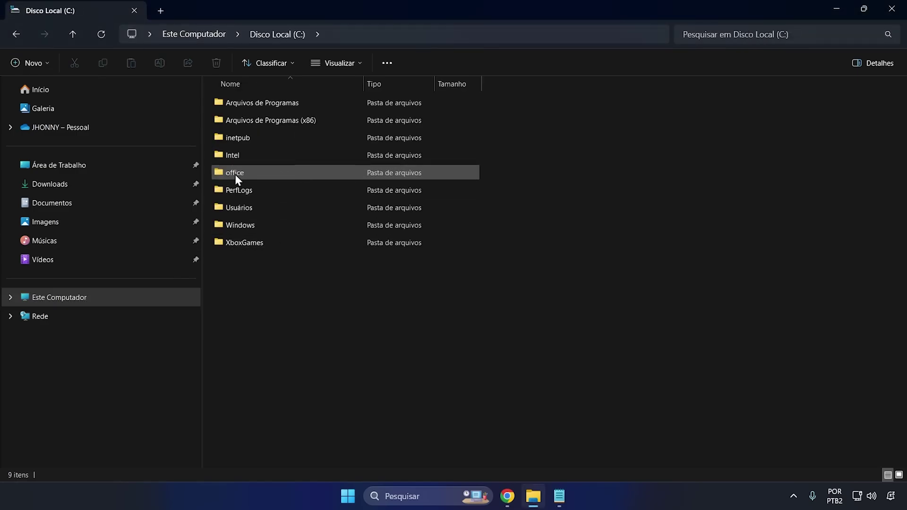
{"action": "left_click", "coordinate": [293, 173]}
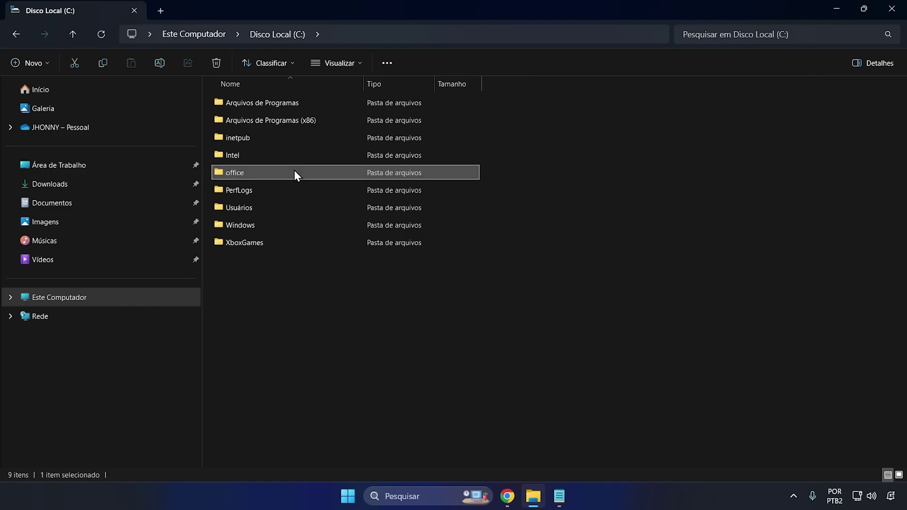
{"action": "key", "text": "Delete"}
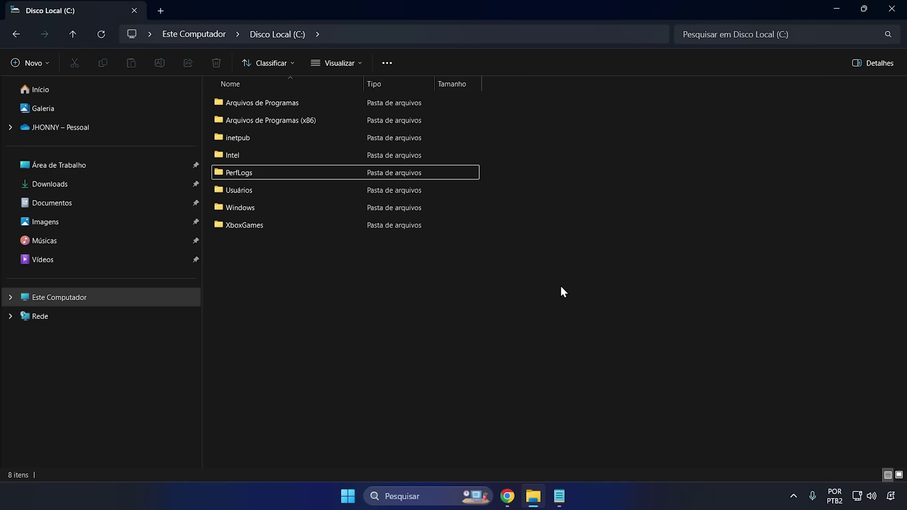
{"action": "left_click", "coordinate": [157, 303]}
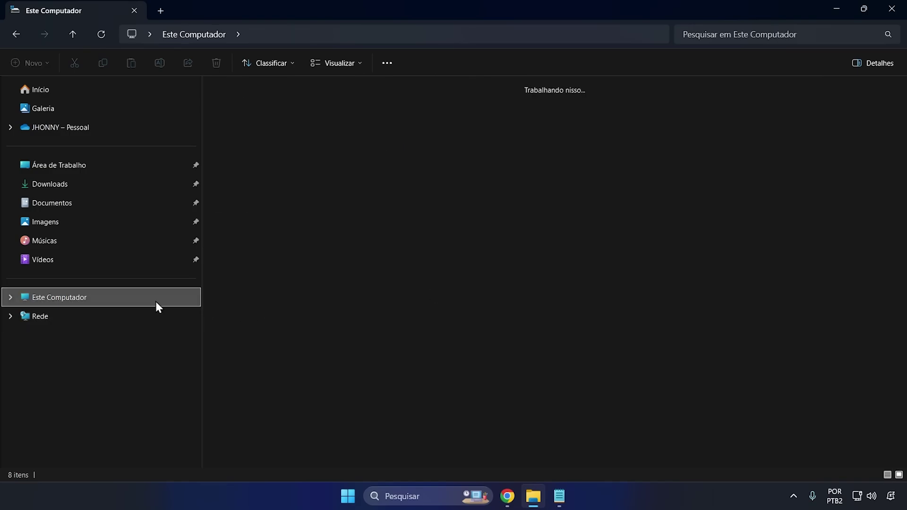